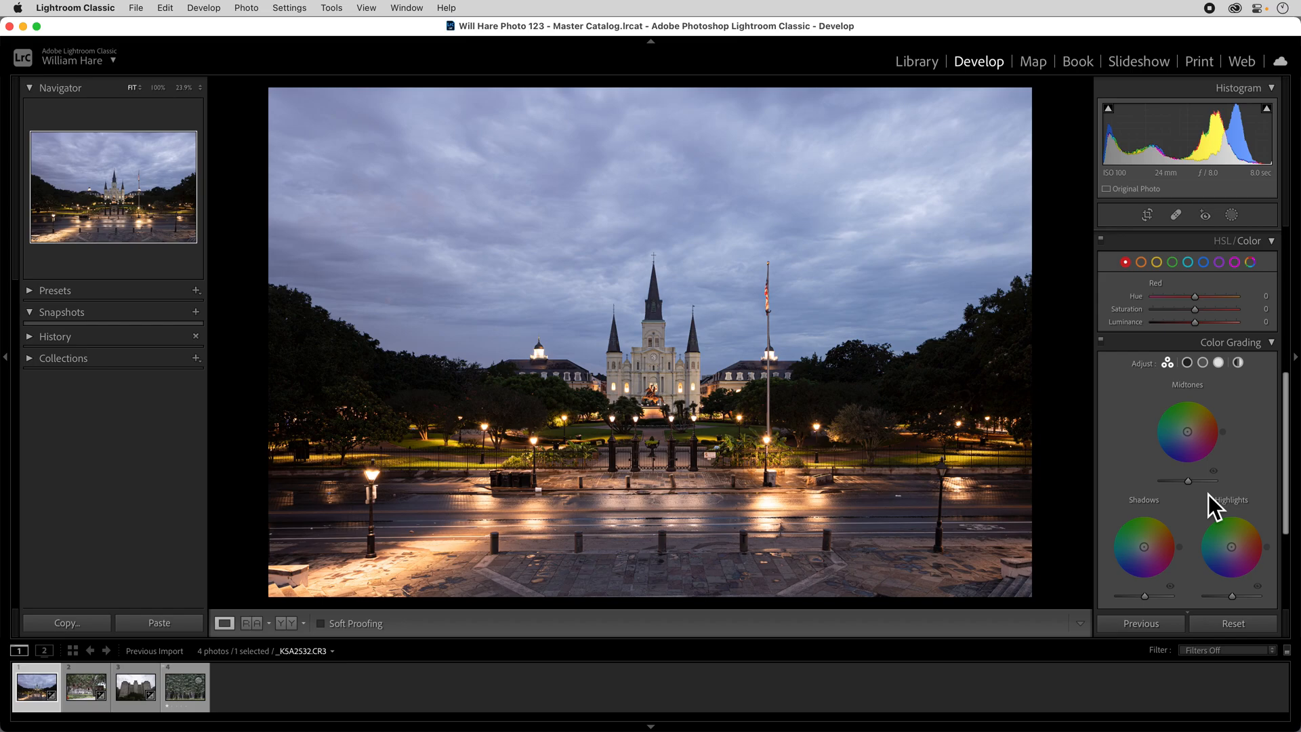
- Show all colour ranges together in the HSL/Color adjustments and look through their hue, saturation and luminance sliders
key("F1")
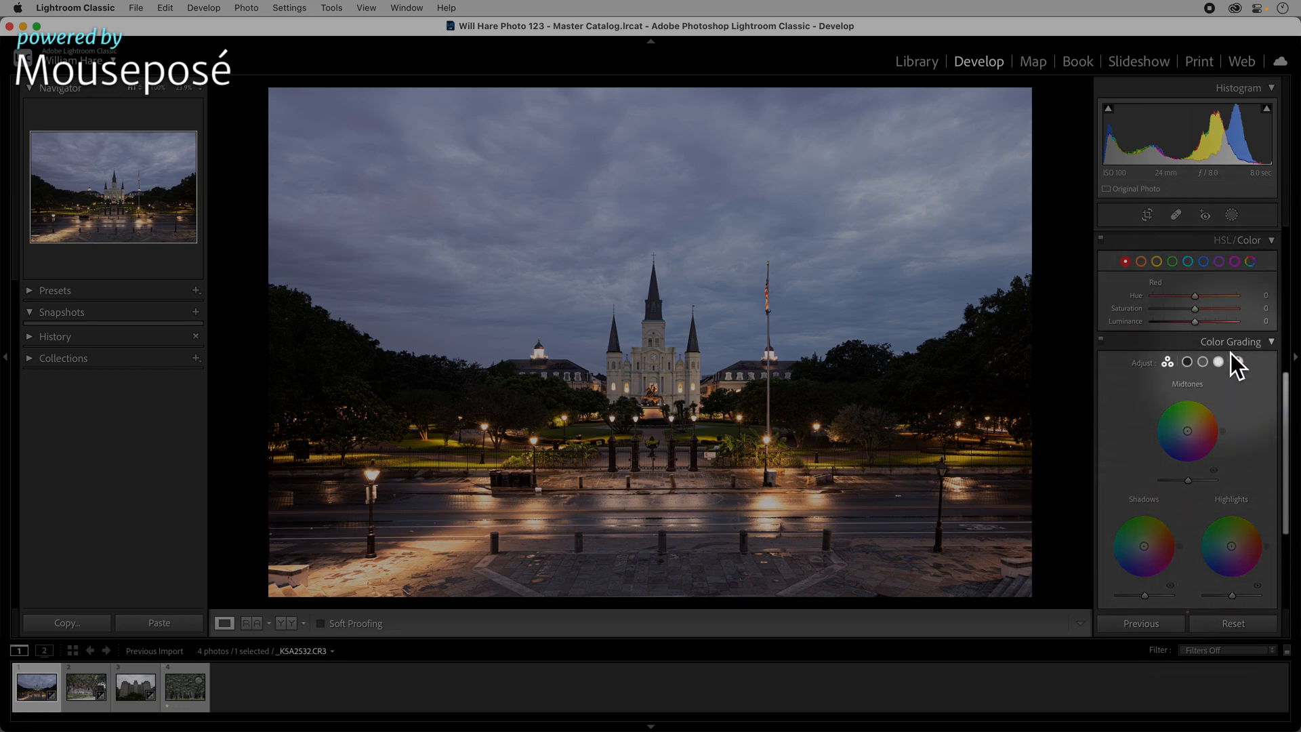
key("F1")
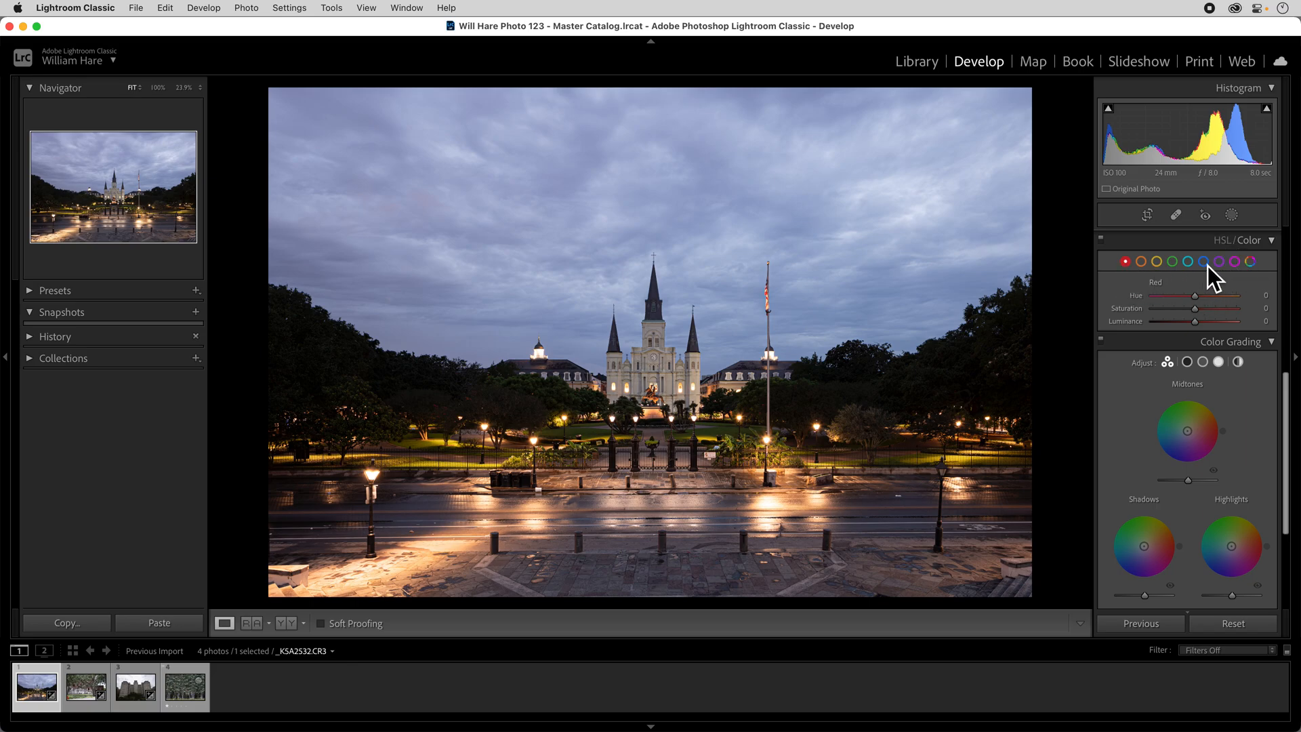
left_click(1253, 263)
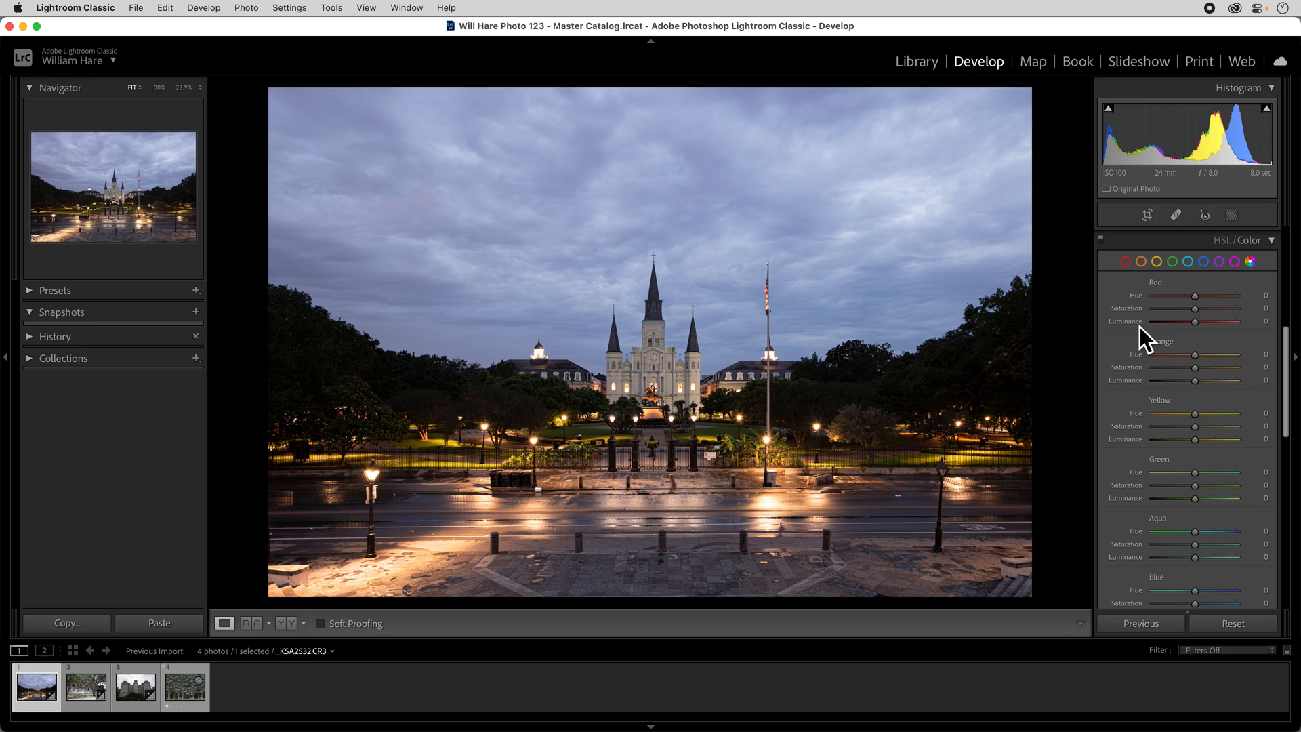
scroll(1192, 339, "down", 1)
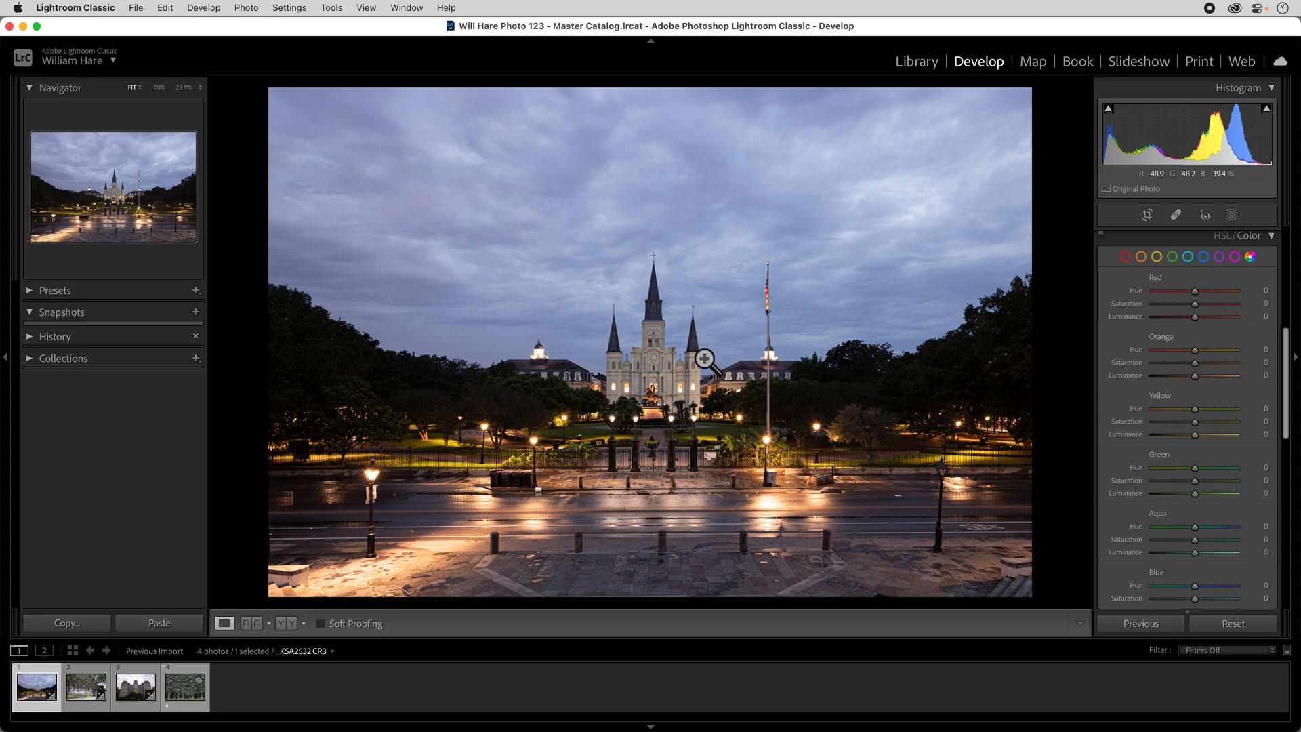
scroll(1225, 371, "down", 4)
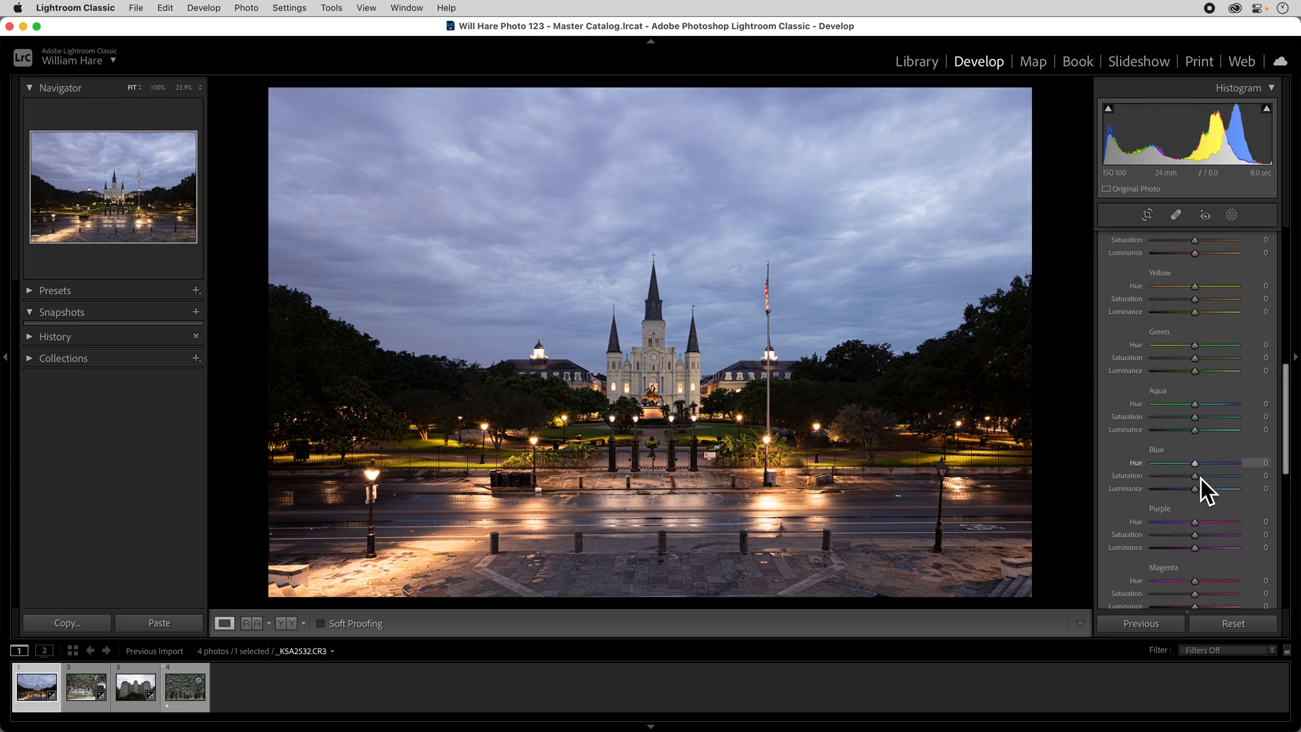
scroll(1212, 312, "up", 12)
scroll(1225, 505, "down", 6)
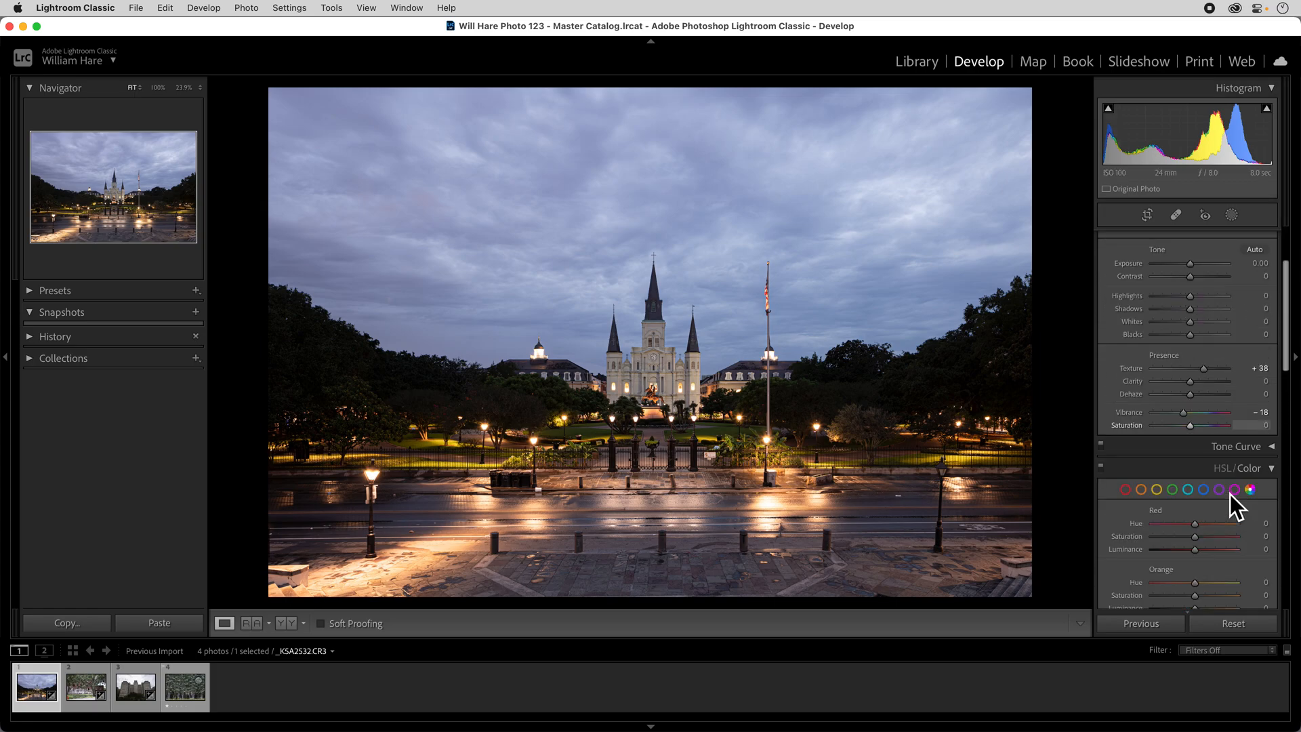
- Isolate the blue colour range and reduce its saturation to -51 to mute the sky
left_click(1205, 415)
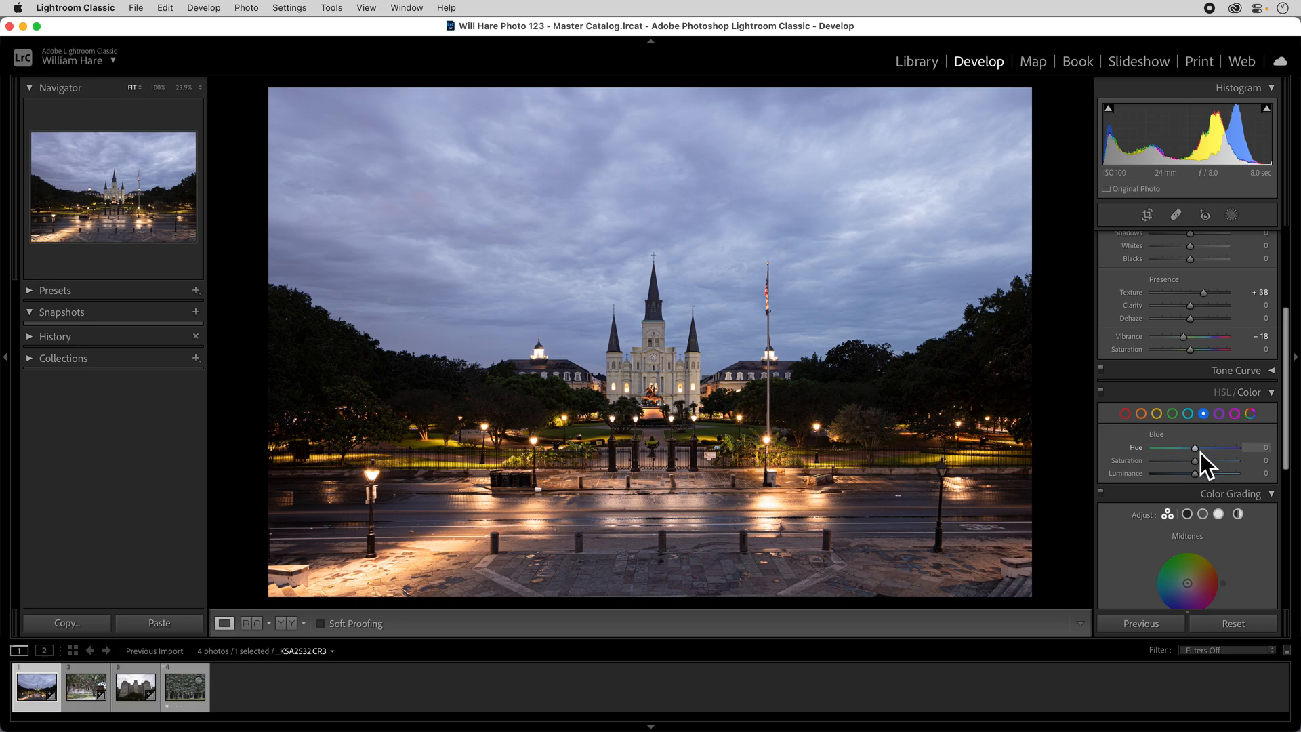
mouse_move(1199, 453)
left_mouse_down()
mouse_move(1146, 454)
mouse_move(1252, 454)
mouse_move(1201, 457)
left_mouse_up()
double_click(1197, 450)
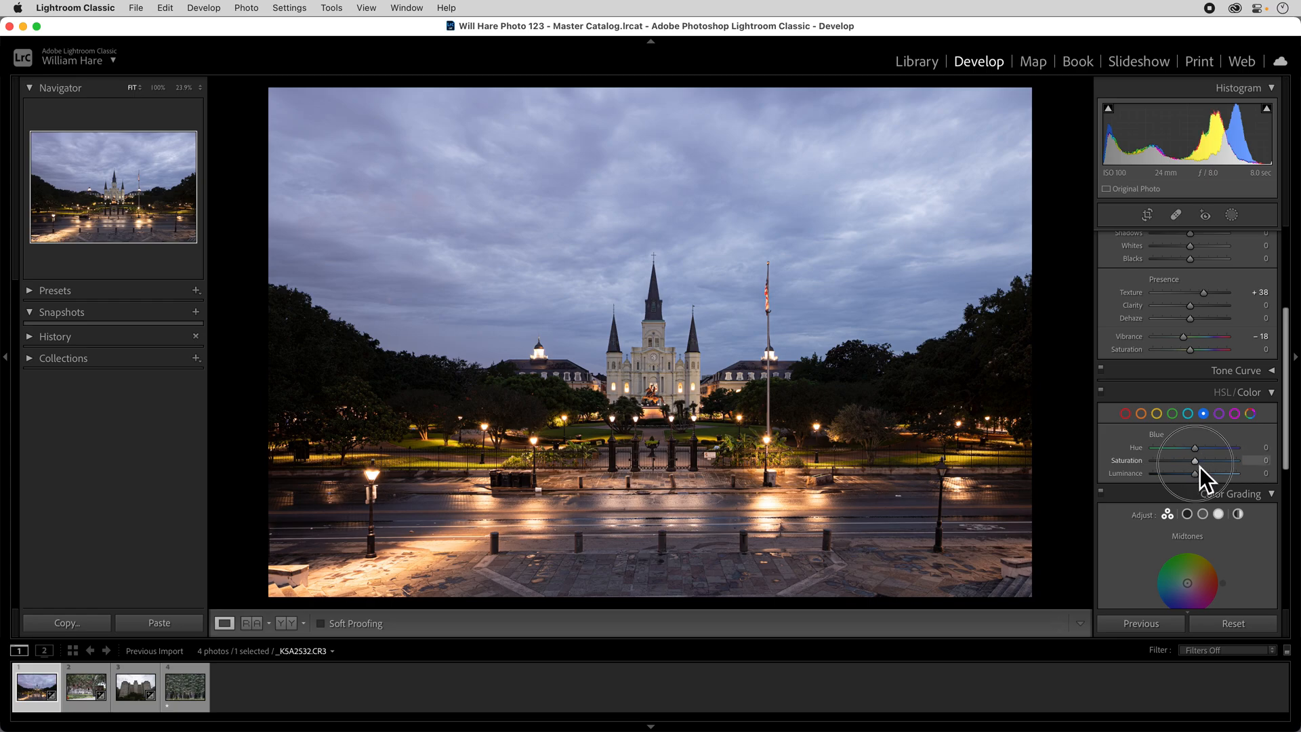
left_click_drag(1200, 466, 1096, 476)
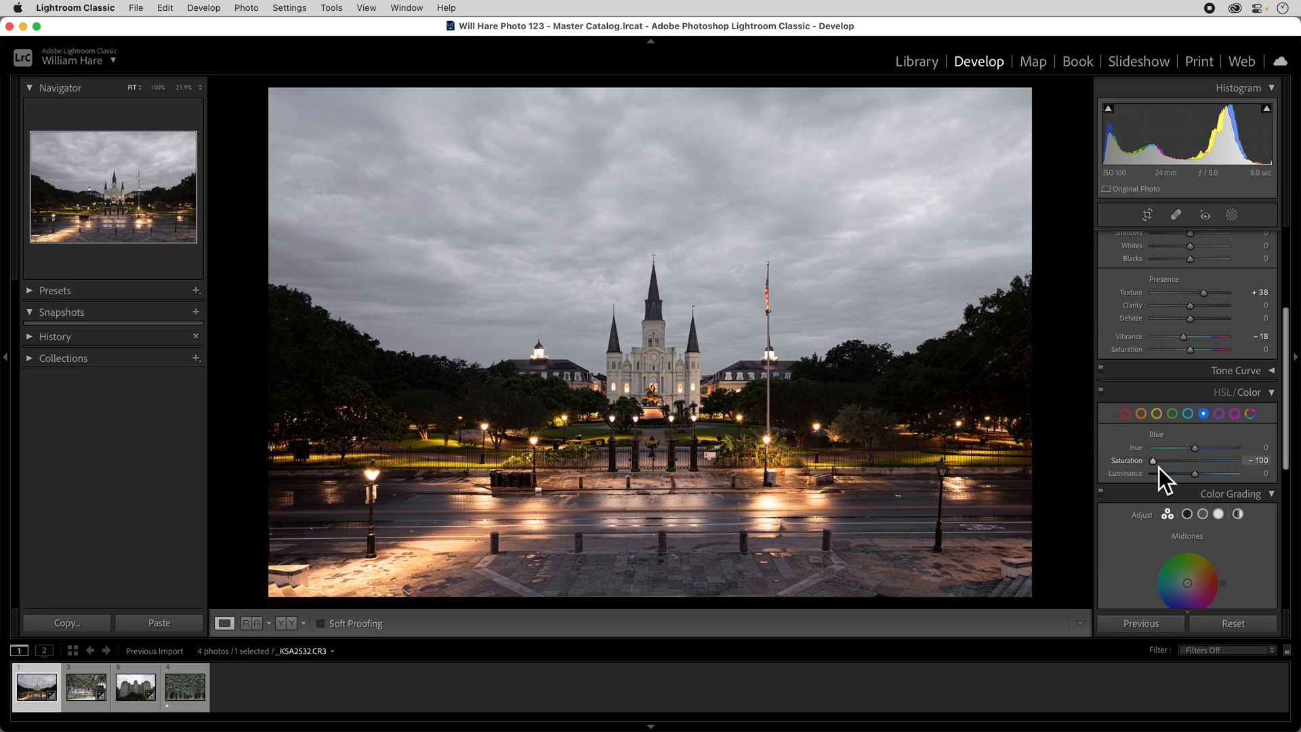
left_click_drag(1159, 466, 1180, 462)
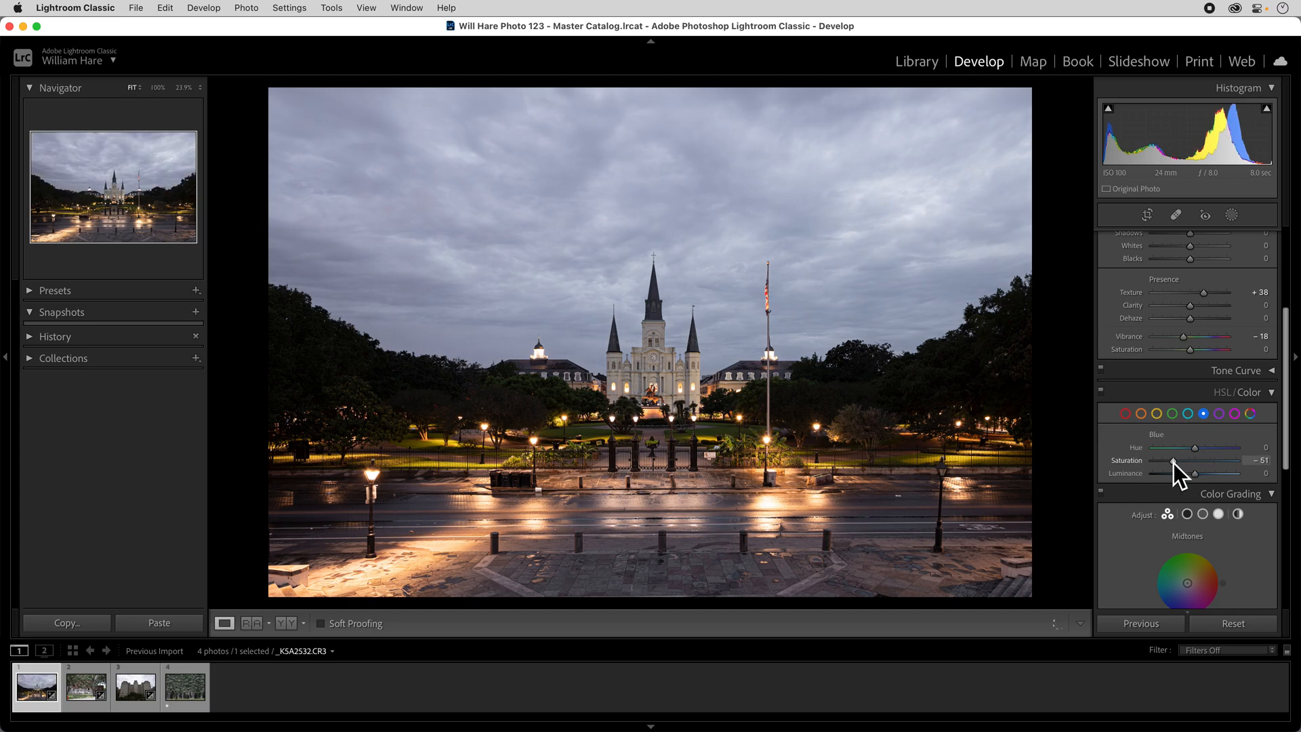
- Compare the photo with the HSL/Color adjustments switched off and on to judge the blue saturation change
scroll(1173, 462, "down", 3)
scroll(1144, 445, "up", 2)
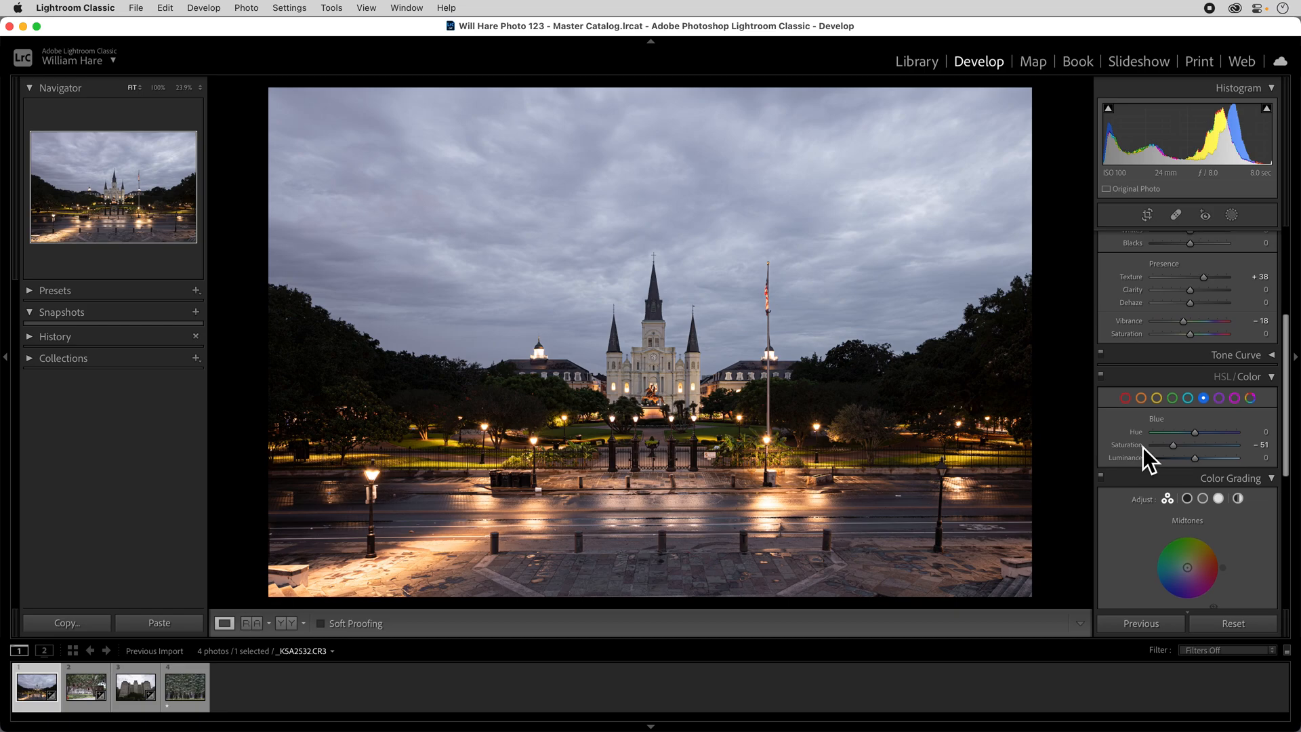
scroll(1141, 447, "up", 1)
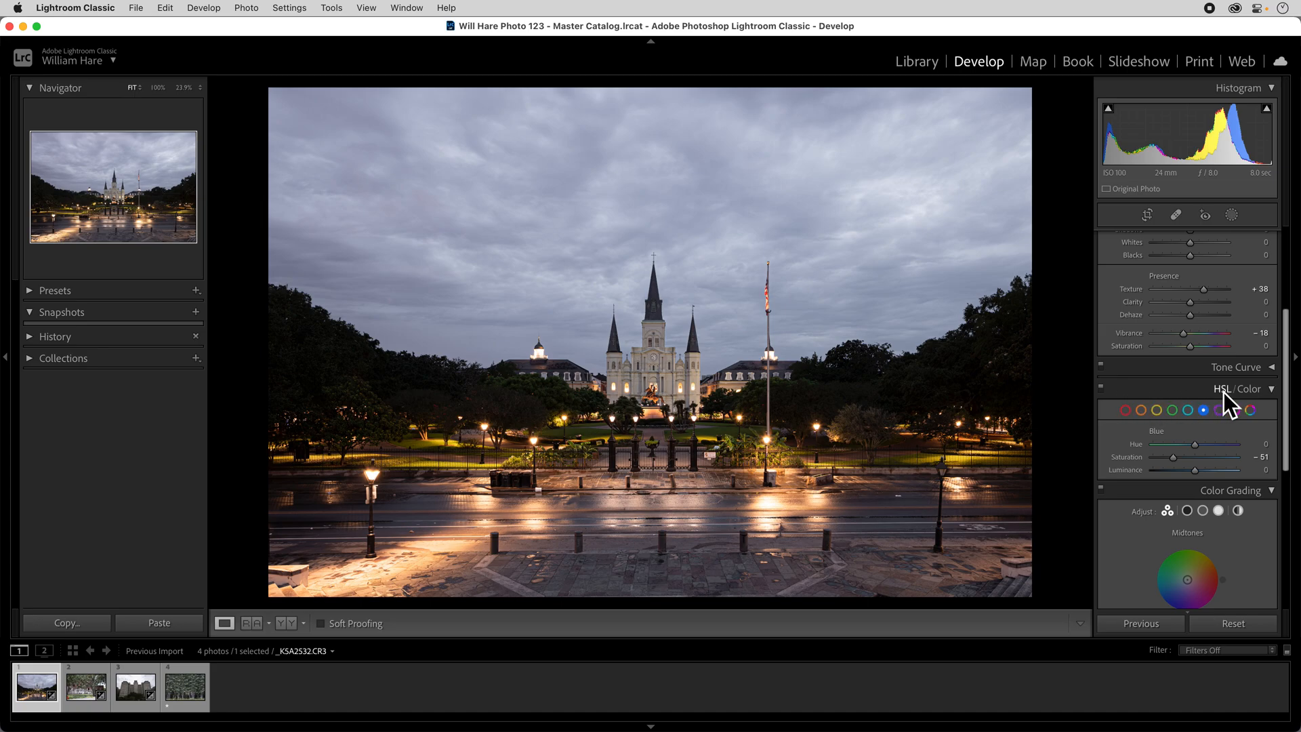
left_click(1105, 391)
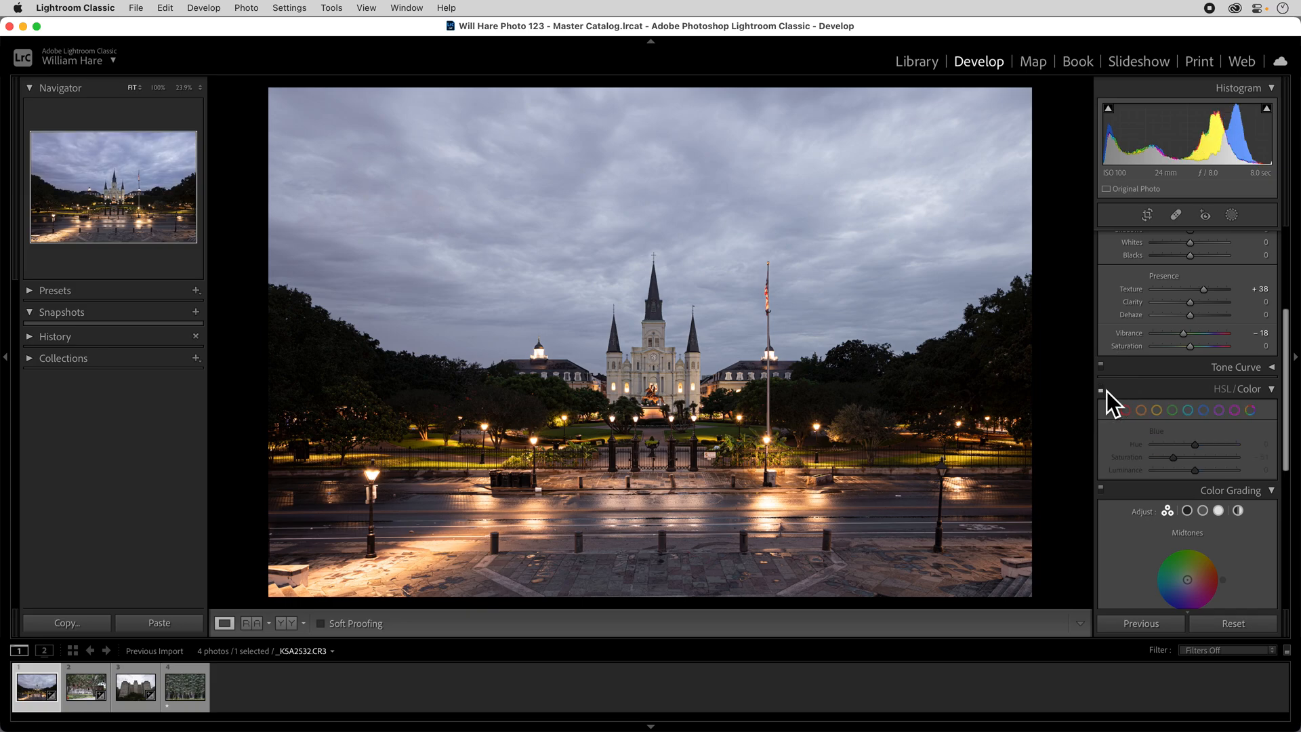
left_click(1108, 394)
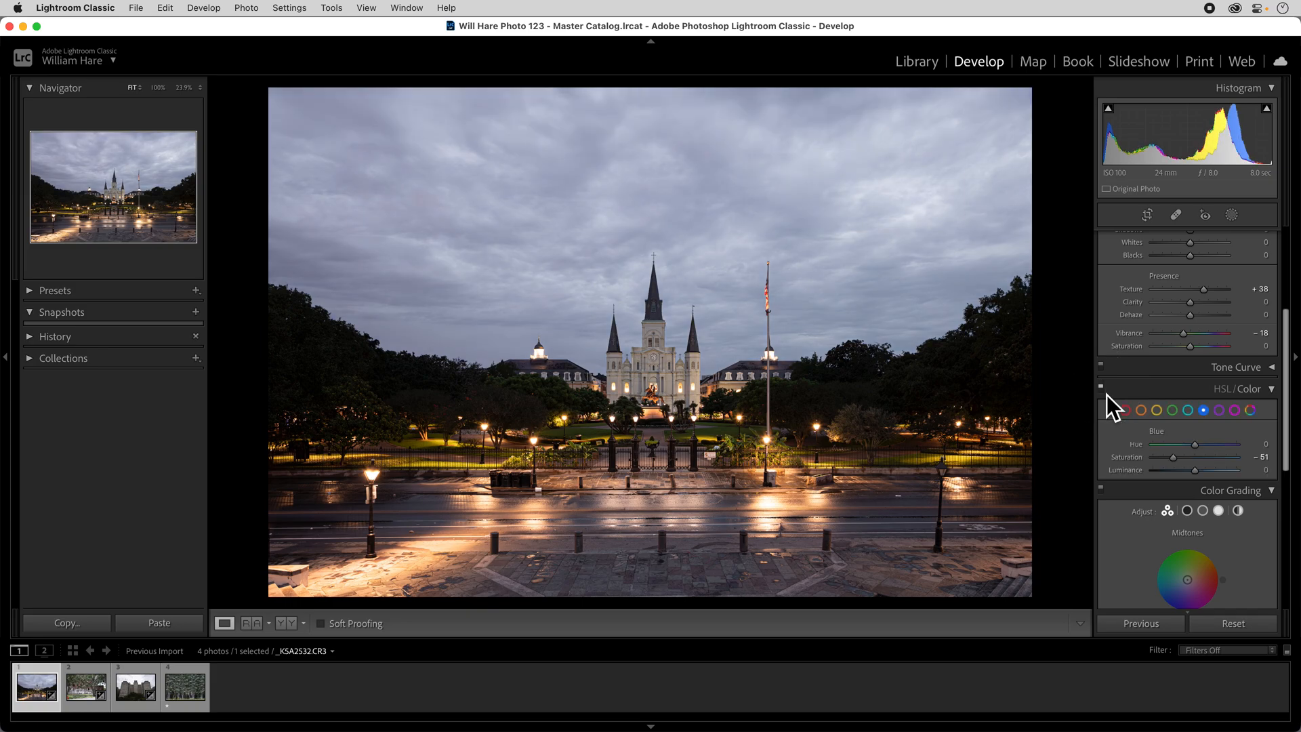
left_click(1107, 394)
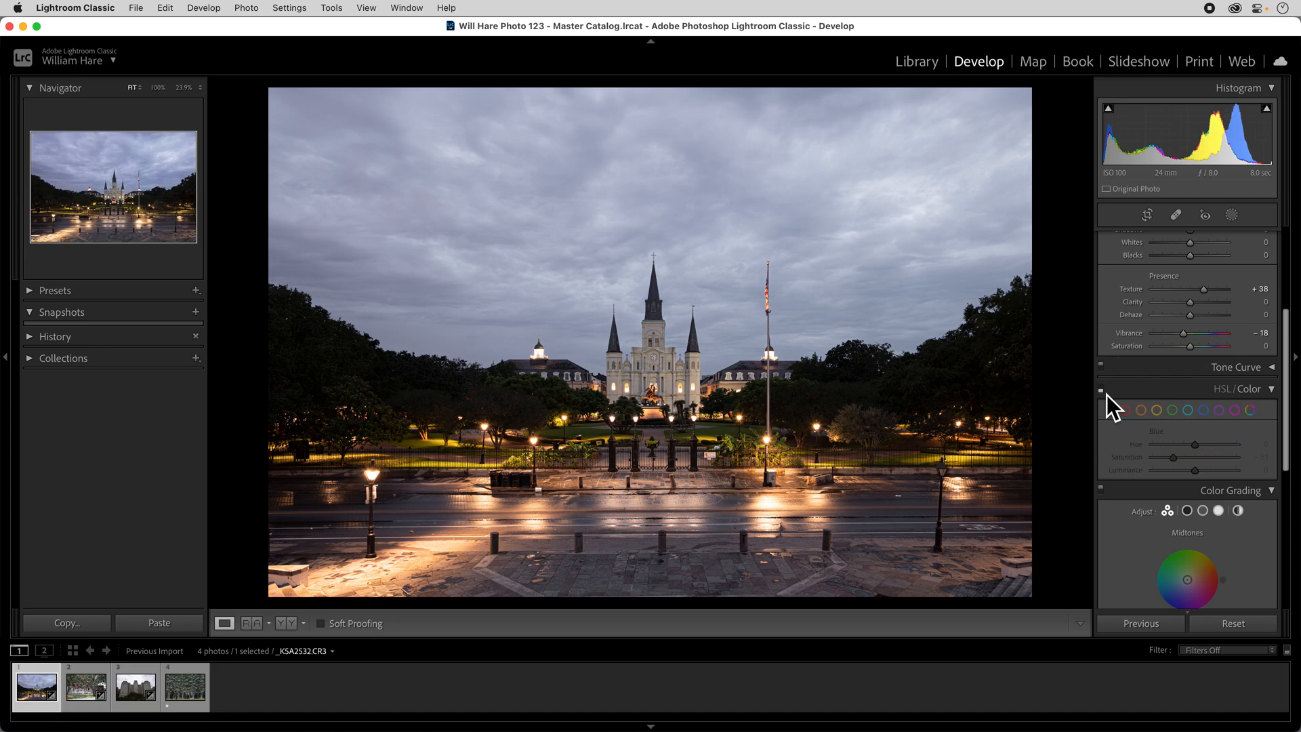
left_click(1107, 394)
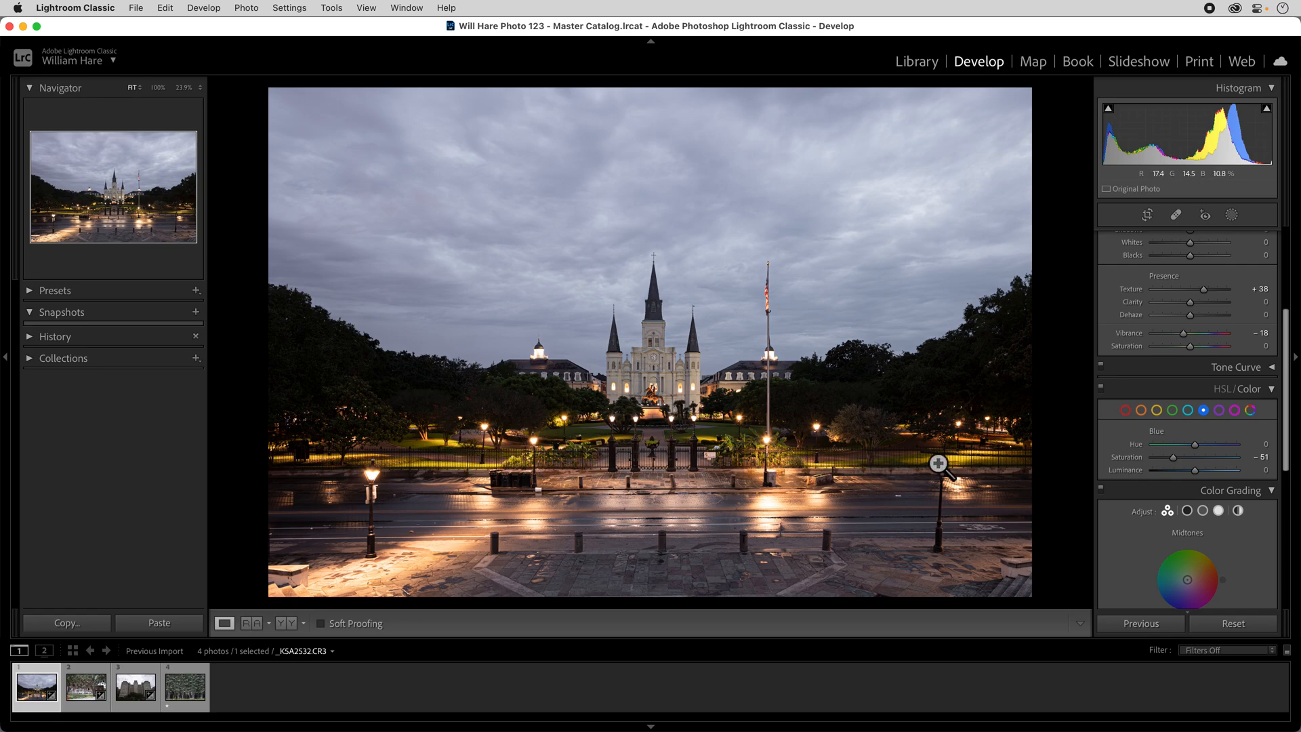
- Set the green range's hue to +7 and its luminance to +33
left_click(1171, 416)
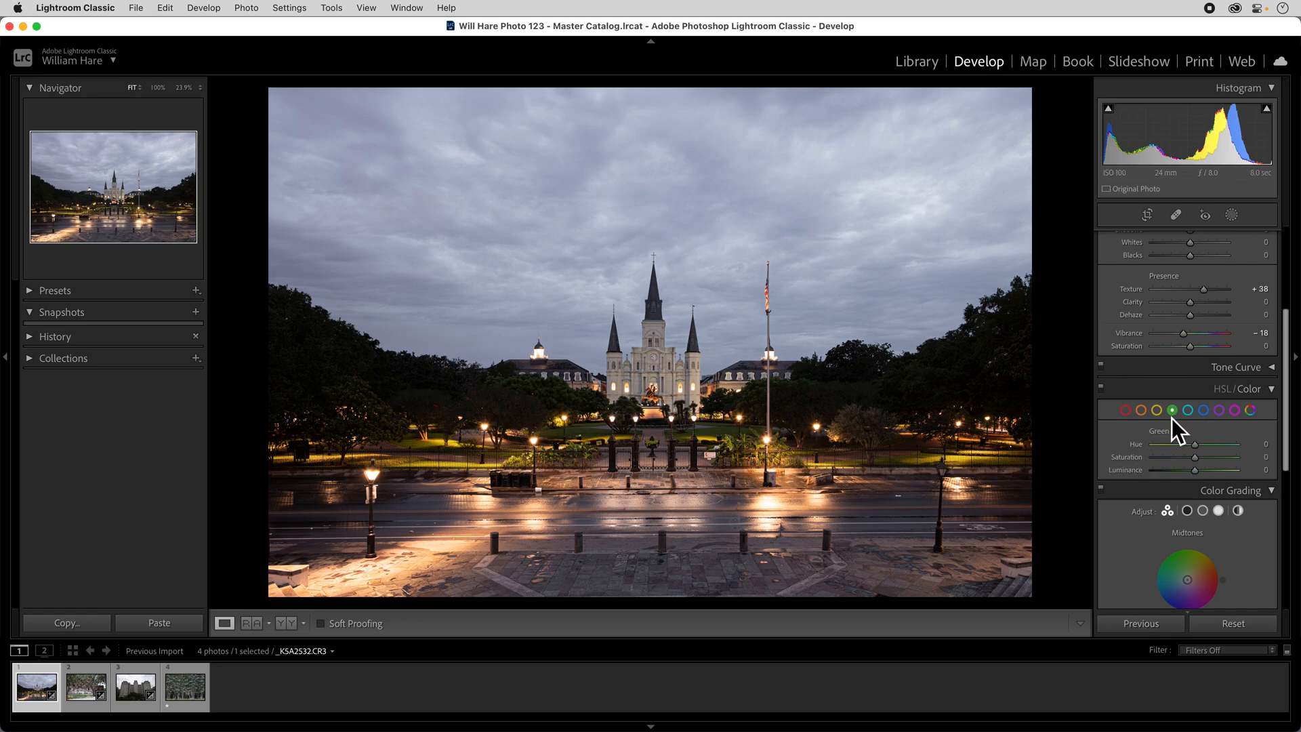
mouse_move(1200, 448)
left_mouse_down()
mouse_move(1146, 450)
mouse_move(1277, 449)
mouse_move(1198, 450)
left_mouse_up()
left_click_drag(1198, 449, 1265, 451)
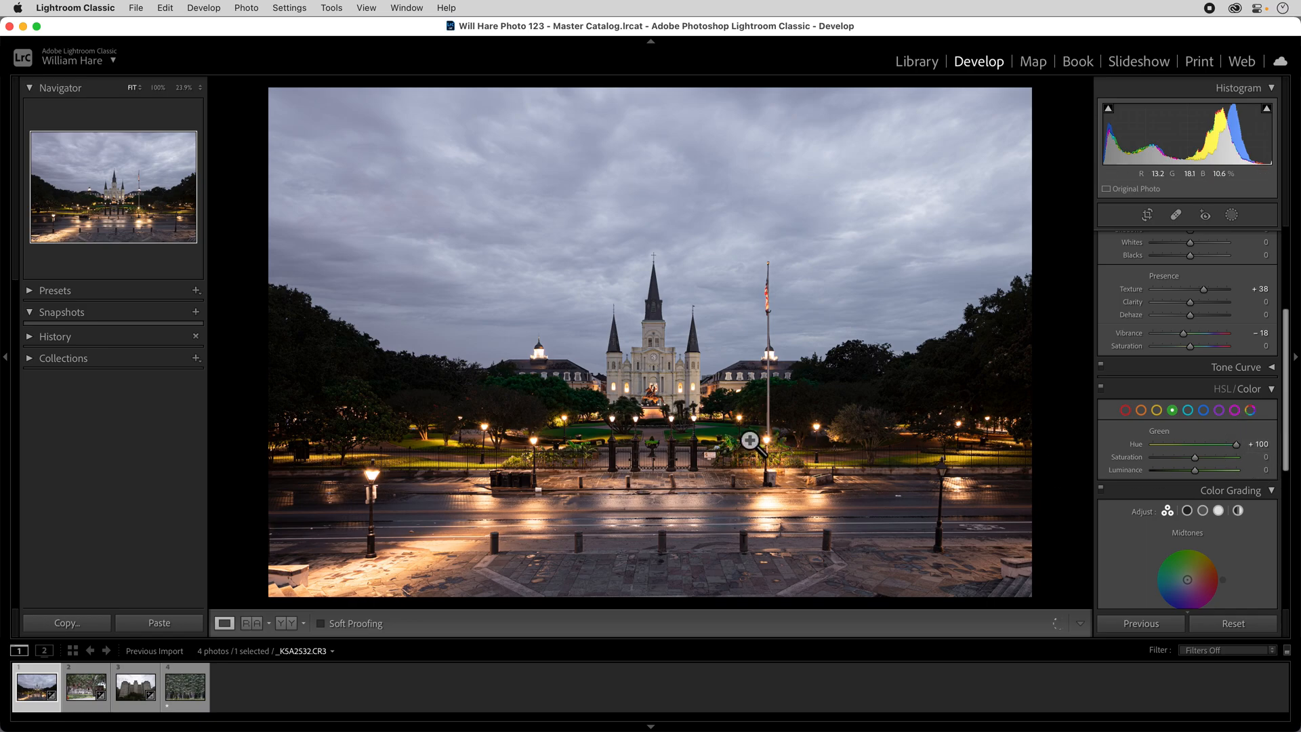
key("F1")
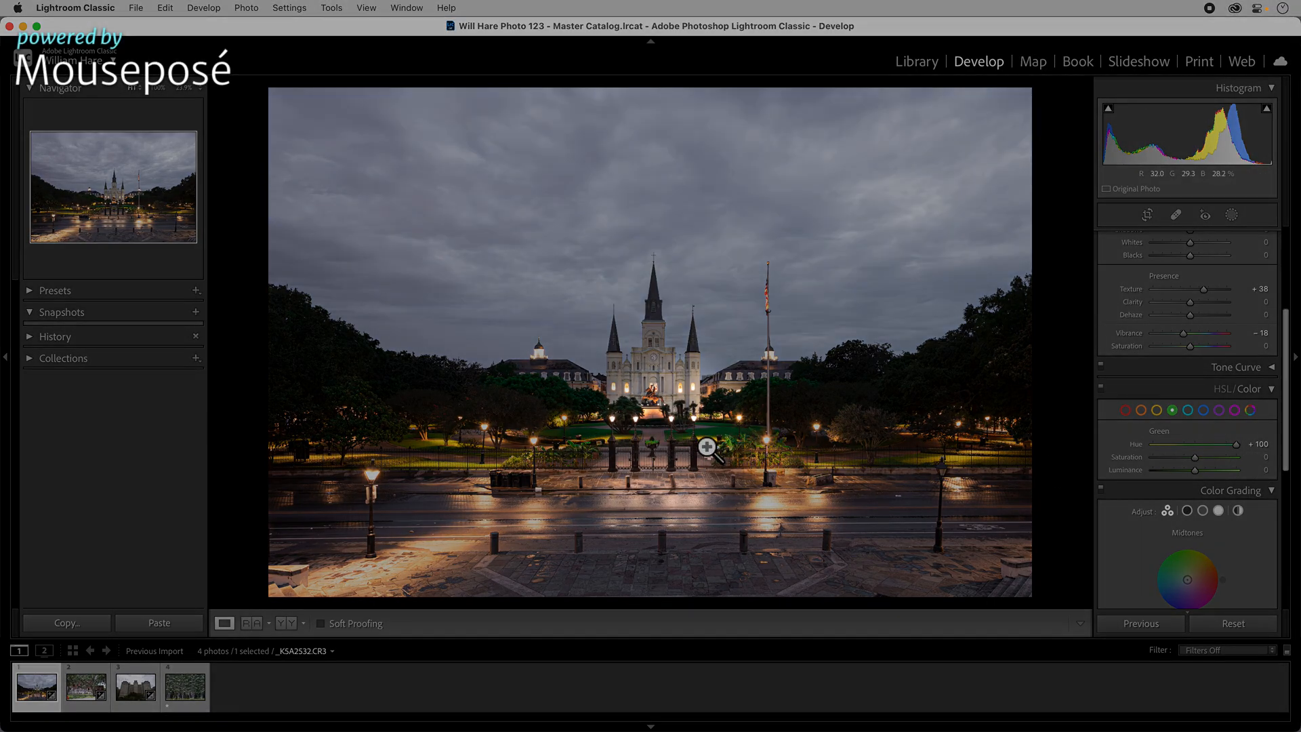
key("F1")
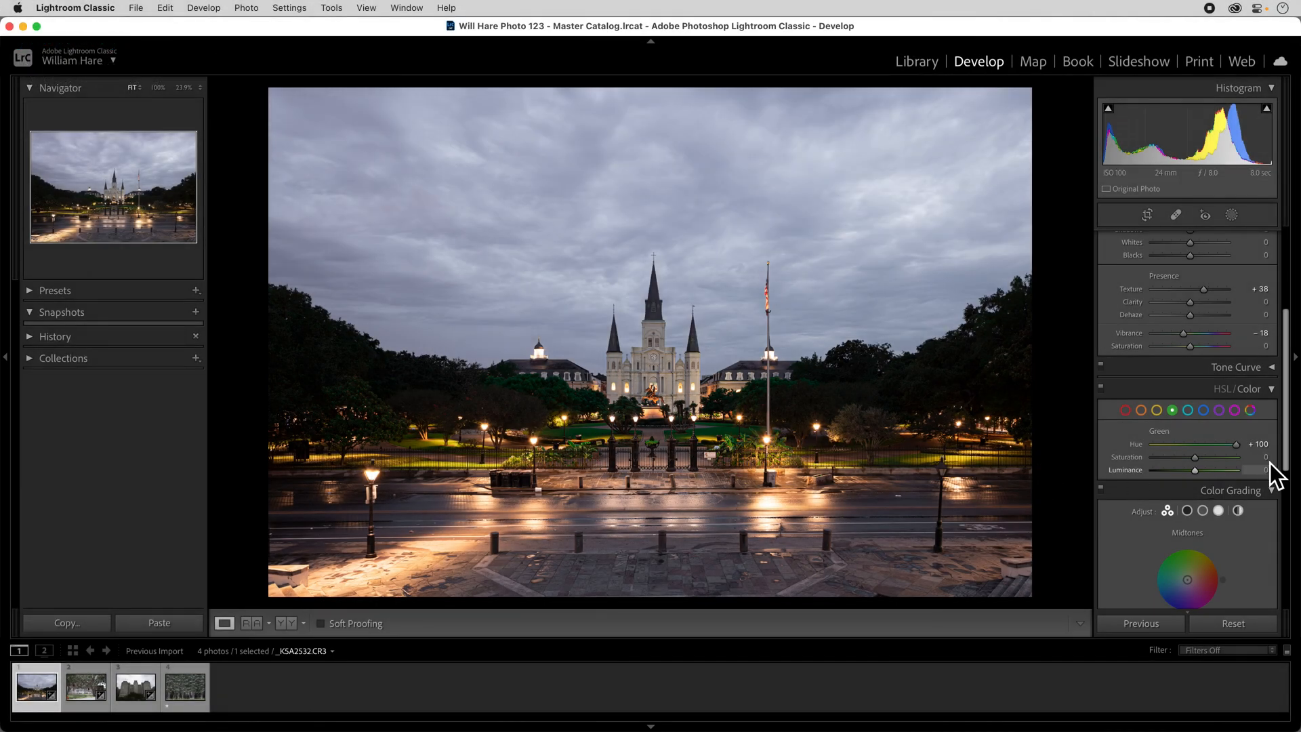
left_click_drag(1241, 453, 1201, 454)
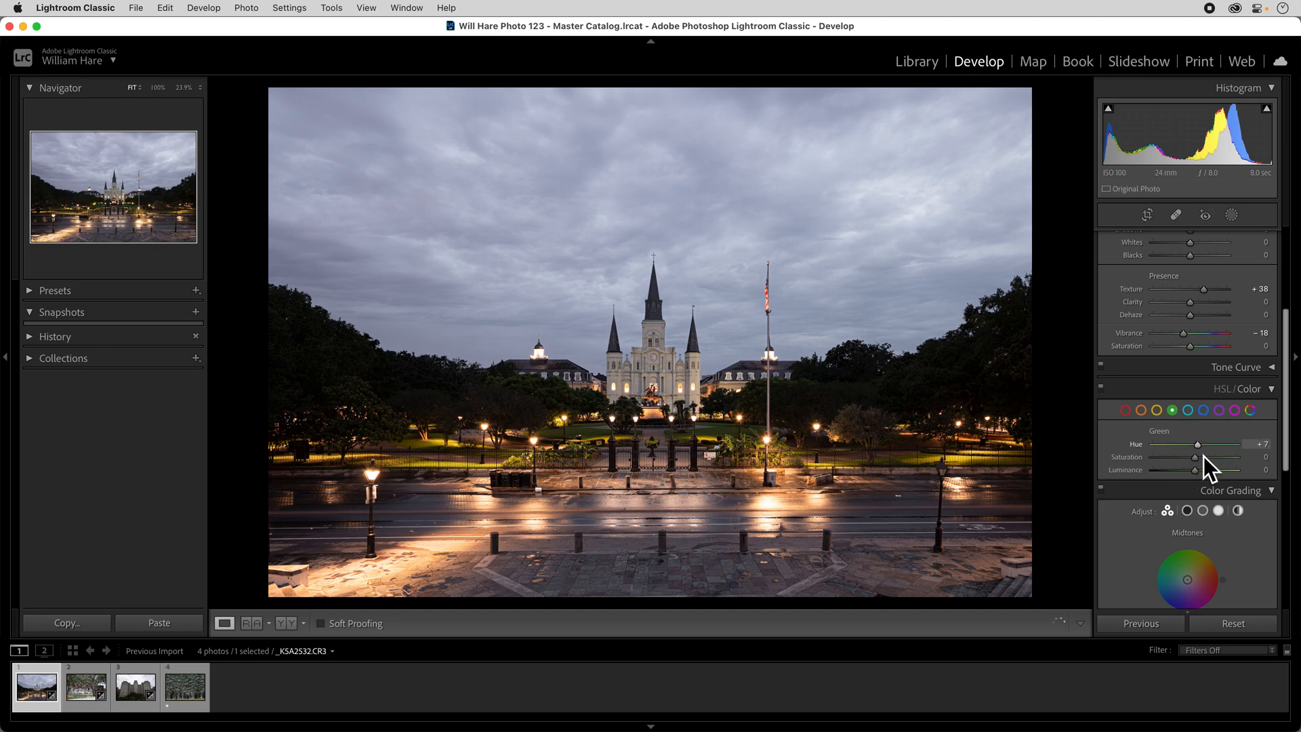
mouse_move(1199, 476)
left_mouse_down()
mouse_move(1242, 474)
mouse_move(1121, 477)
mouse_move(1258, 474)
mouse_move(1215, 476)
left_mouse_up()
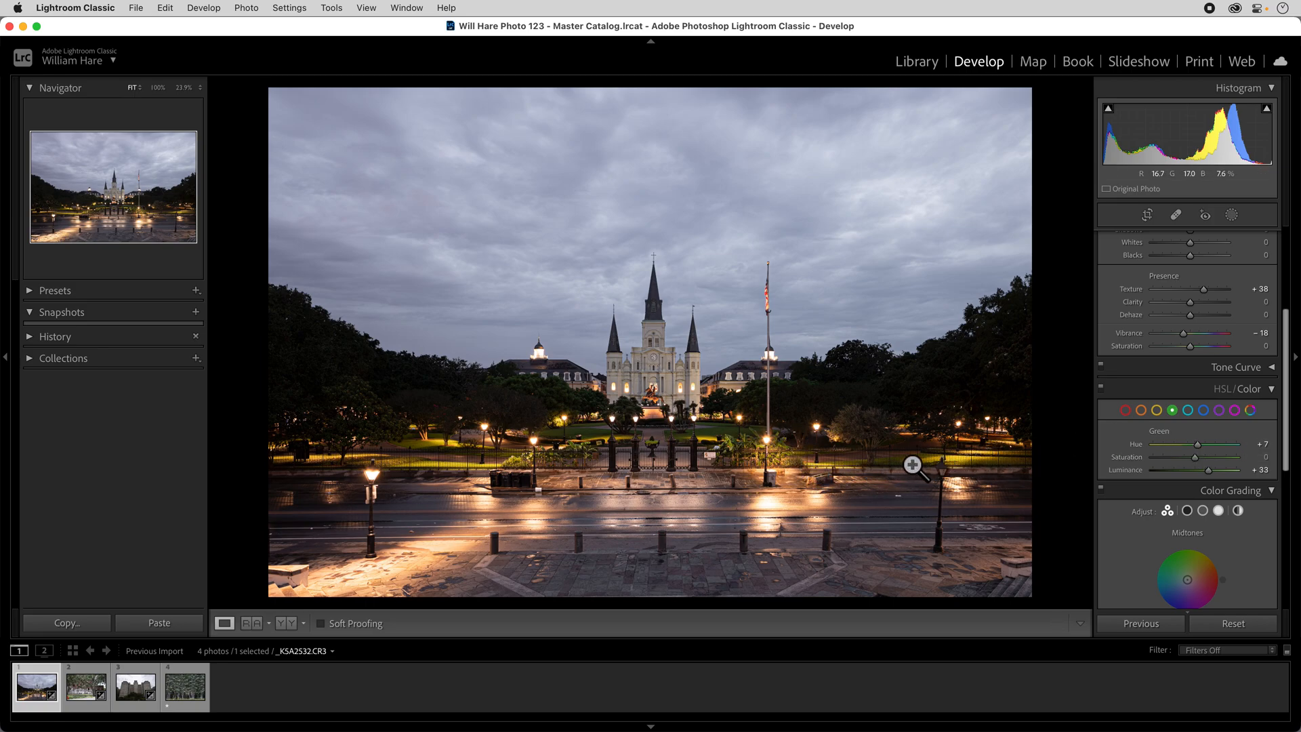
- Set the yellow range's hue to +25 and its saturation to -17
left_click(1158, 410)
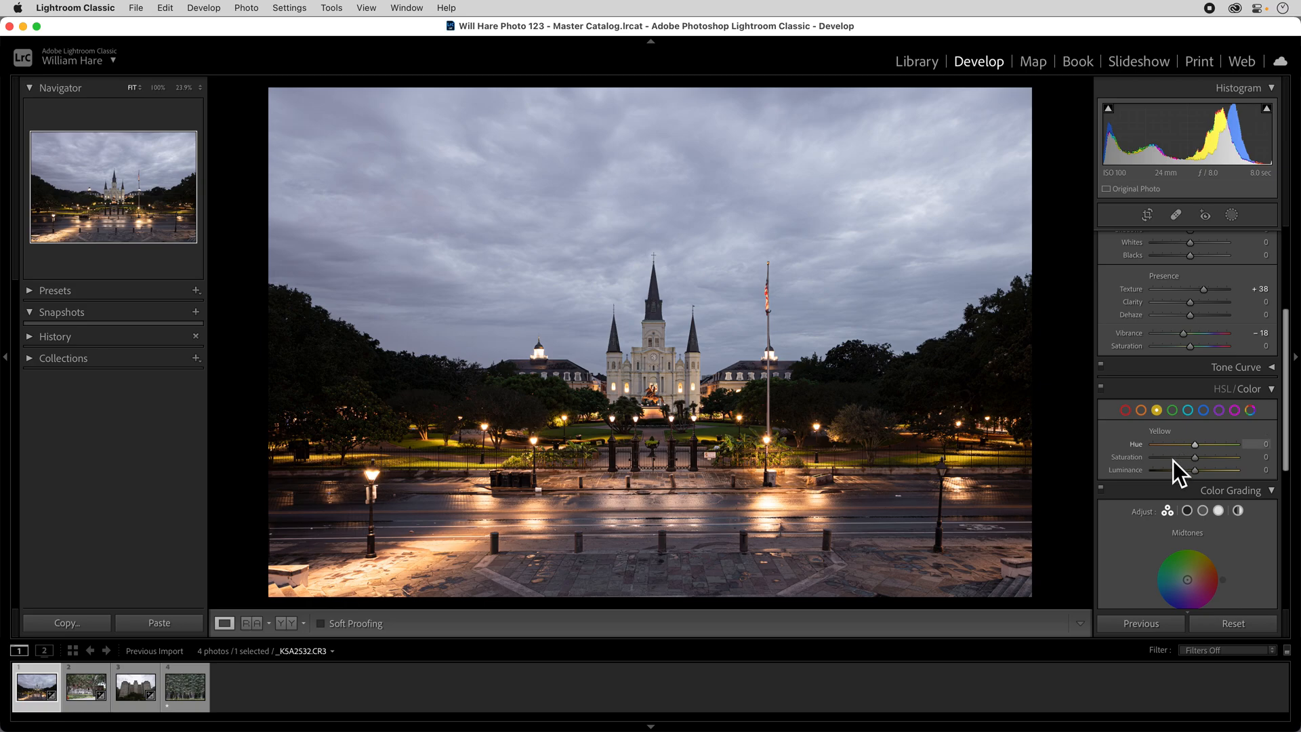
left_click_drag(1198, 462, 1113, 465)
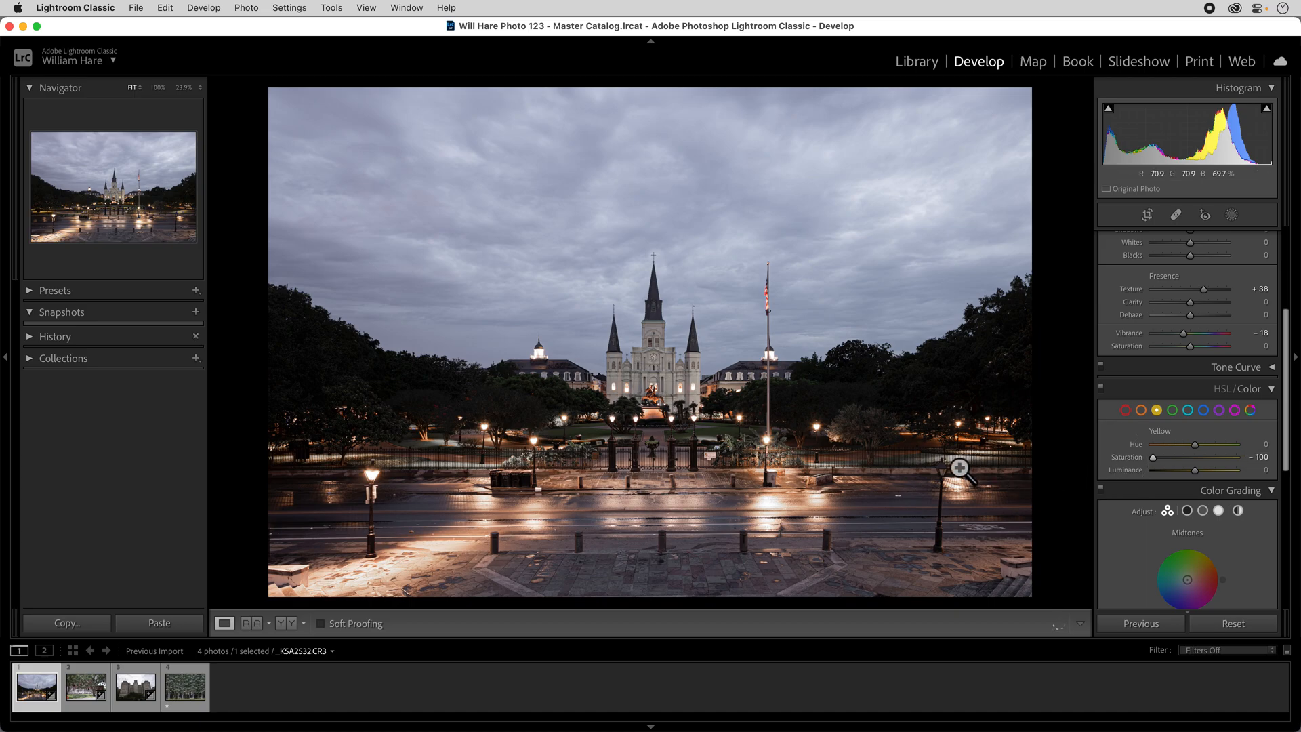
key("F1")
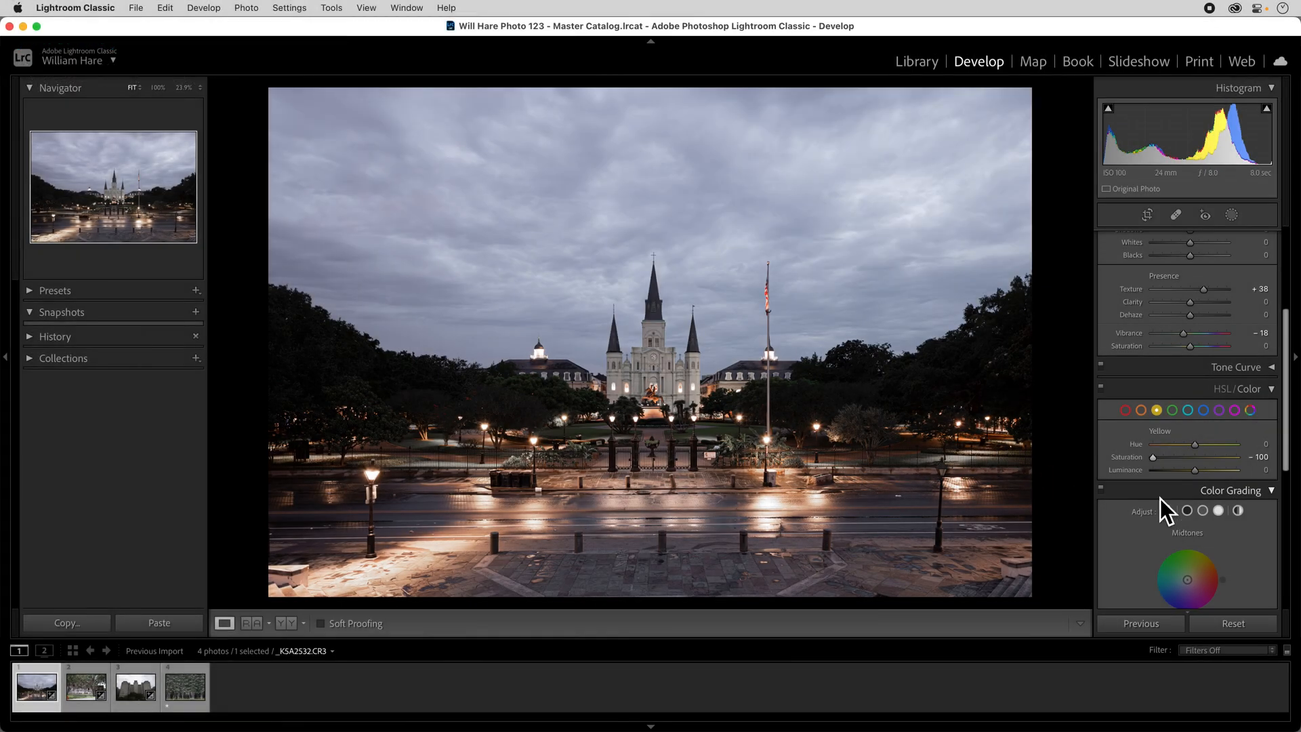
double_click(1129, 460)
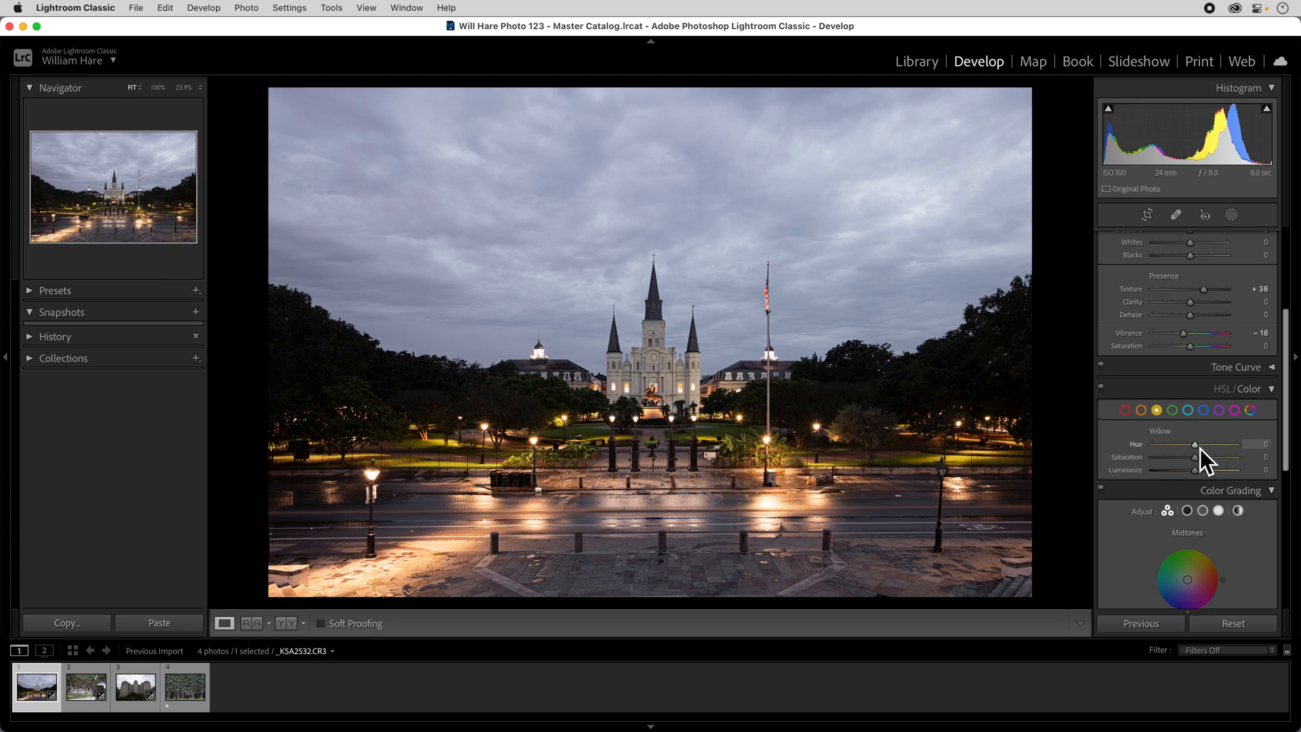
left_click_drag(1206, 448, 1265, 461)
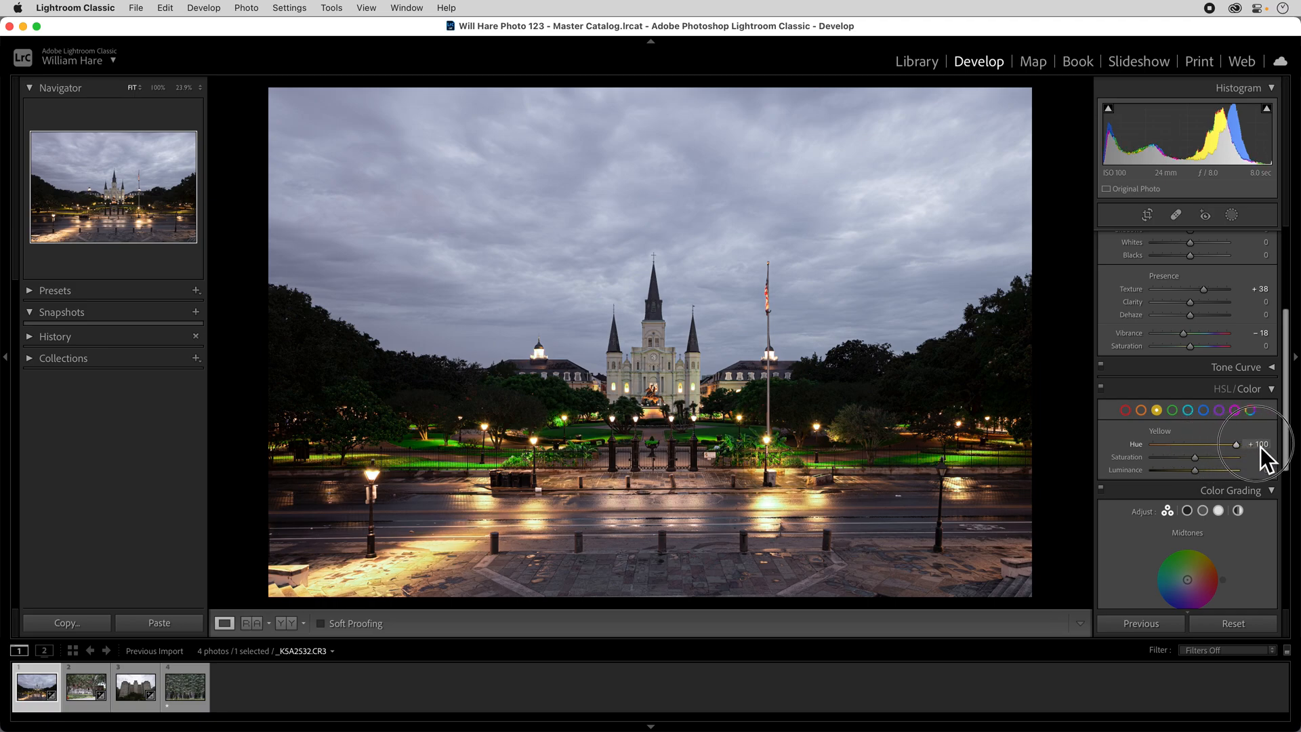
left_click_drag(1254, 447, 1197, 449)
key("alt")
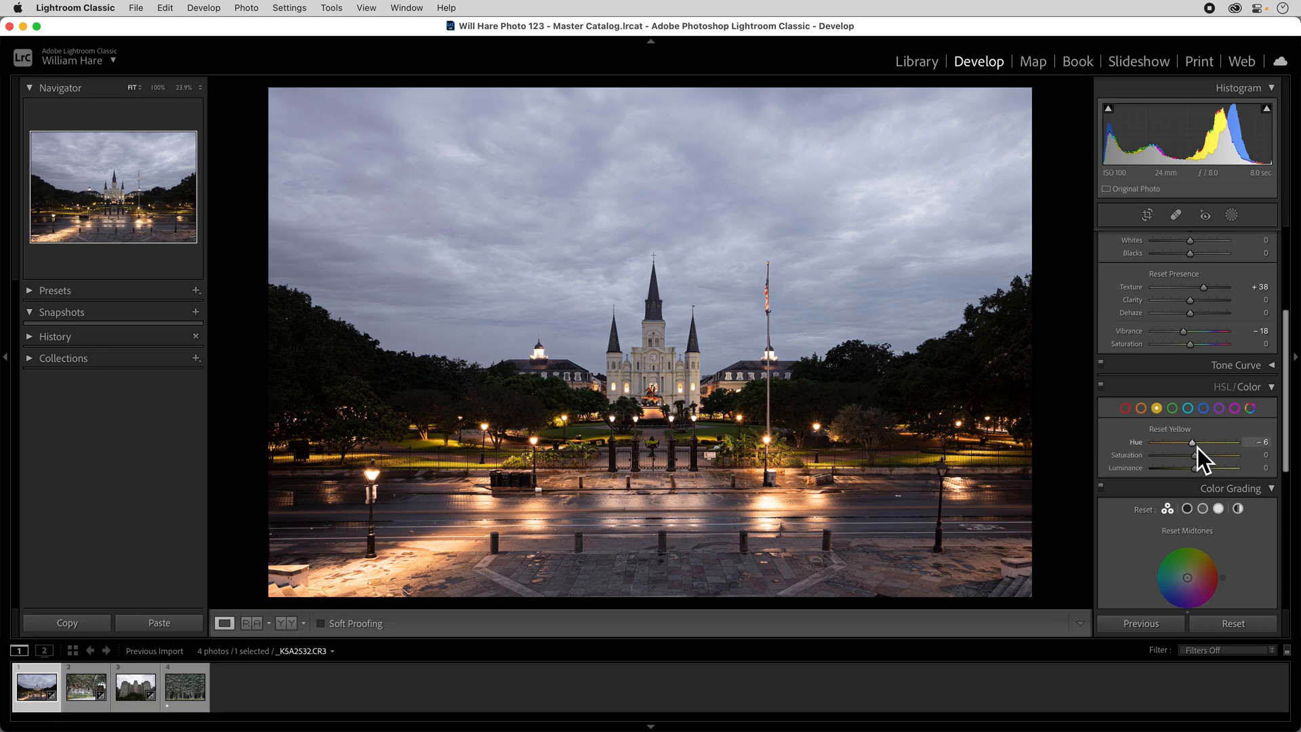
left_click_drag(1198, 451, 1214, 453)
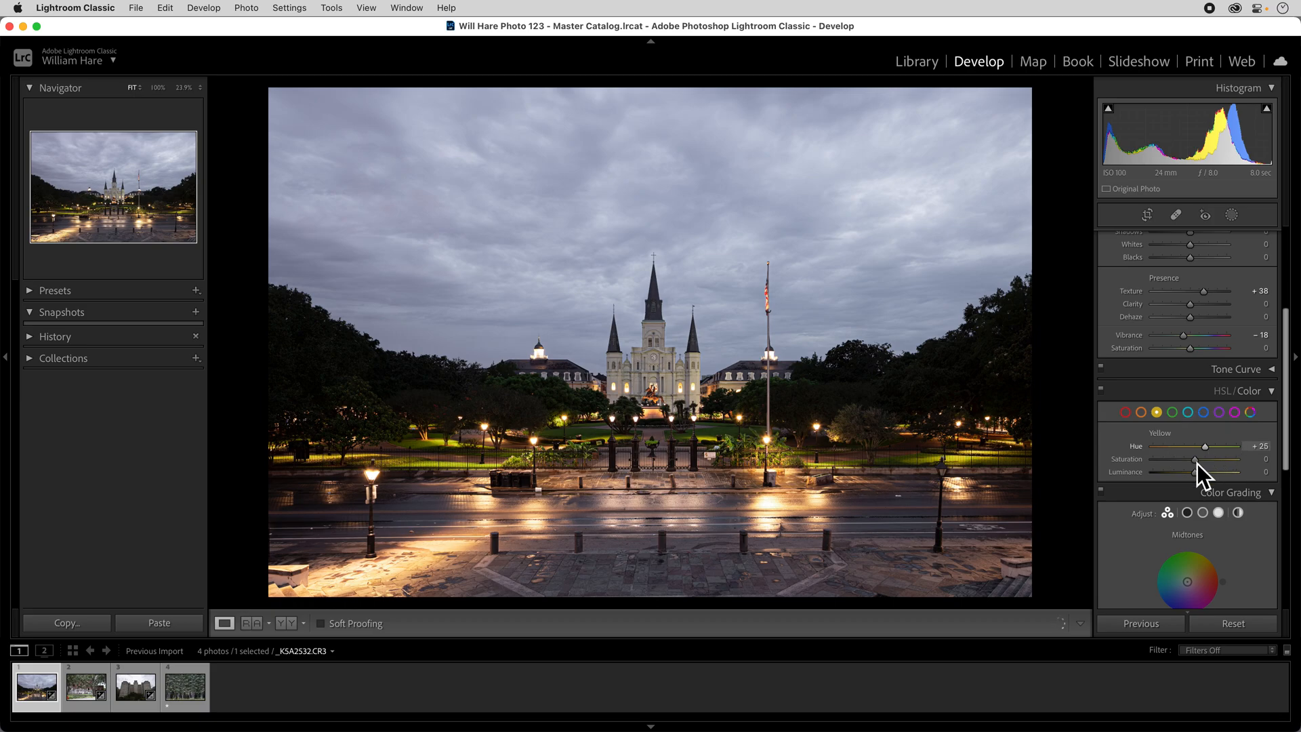
left_click_drag(1193, 464, 1190, 465)
- Turn the HSL/Color adjustments off and back on to compare the photo before and after all the colour edits
left_click(1100, 392)
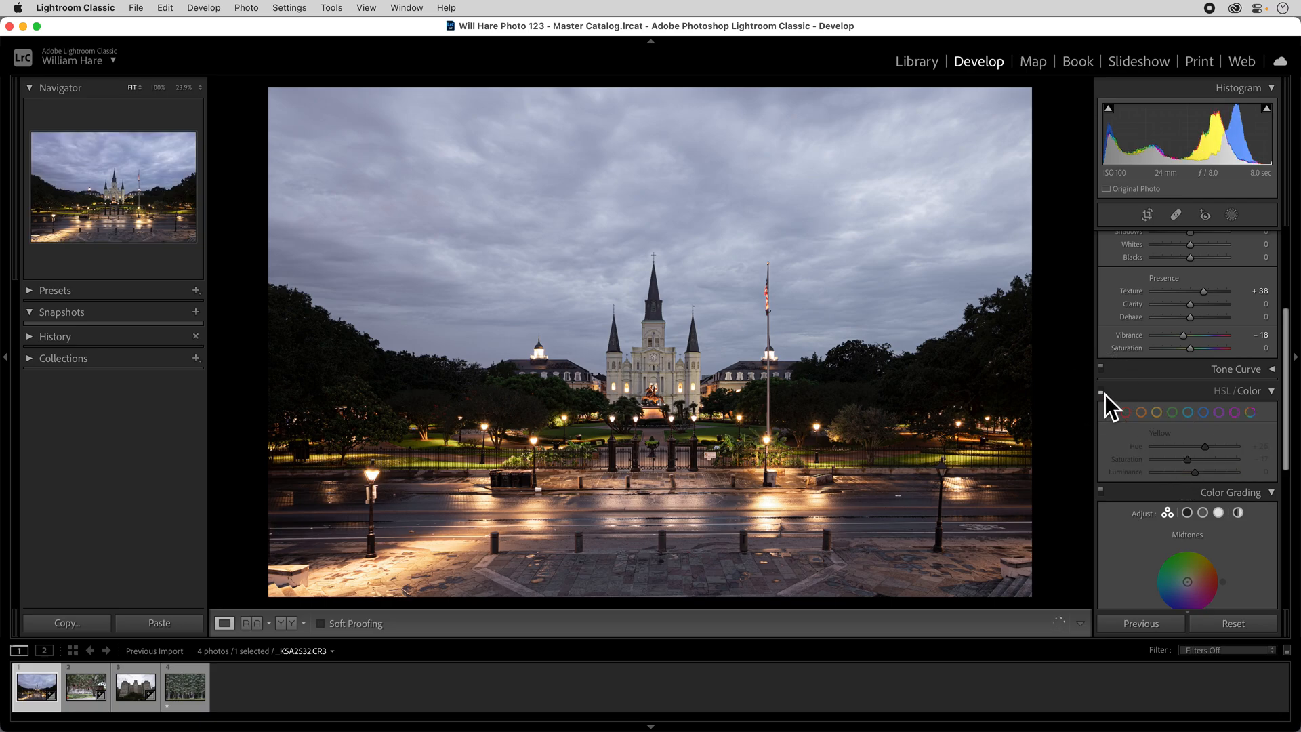
left_click(1106, 396)
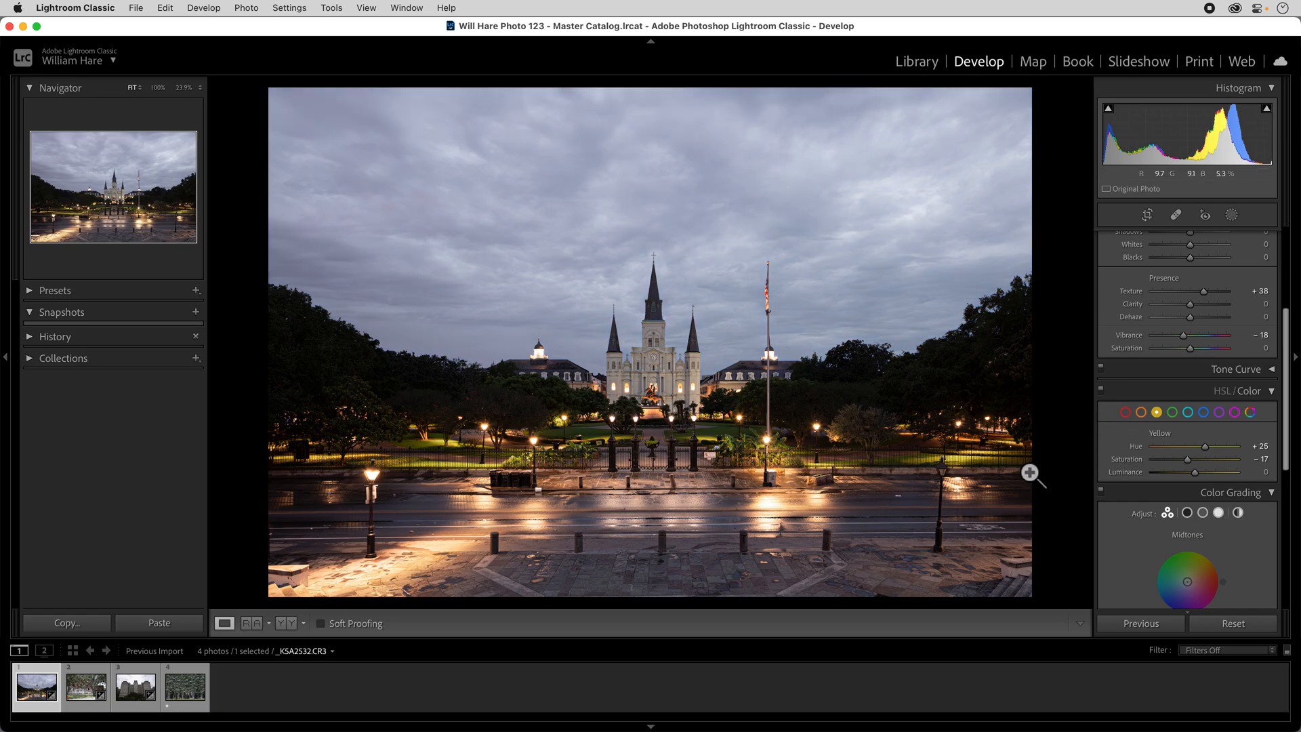
key("F1")
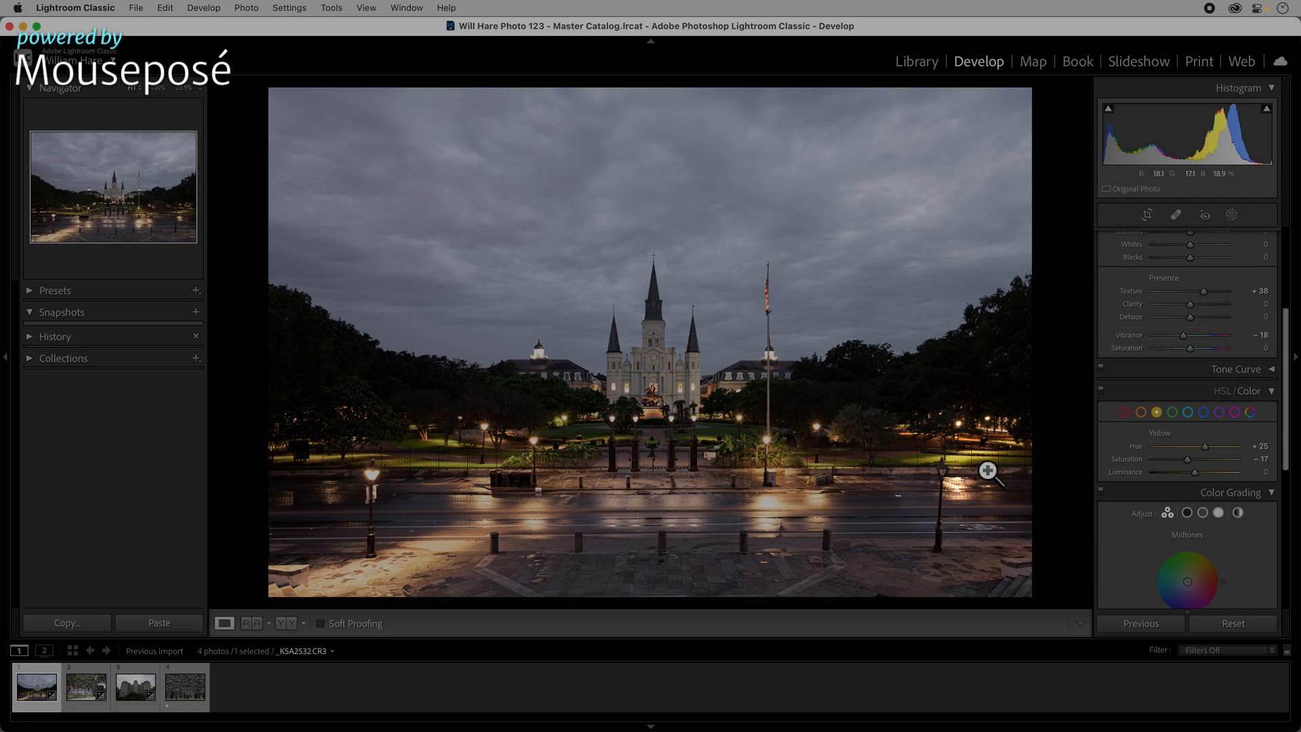
key("F1")
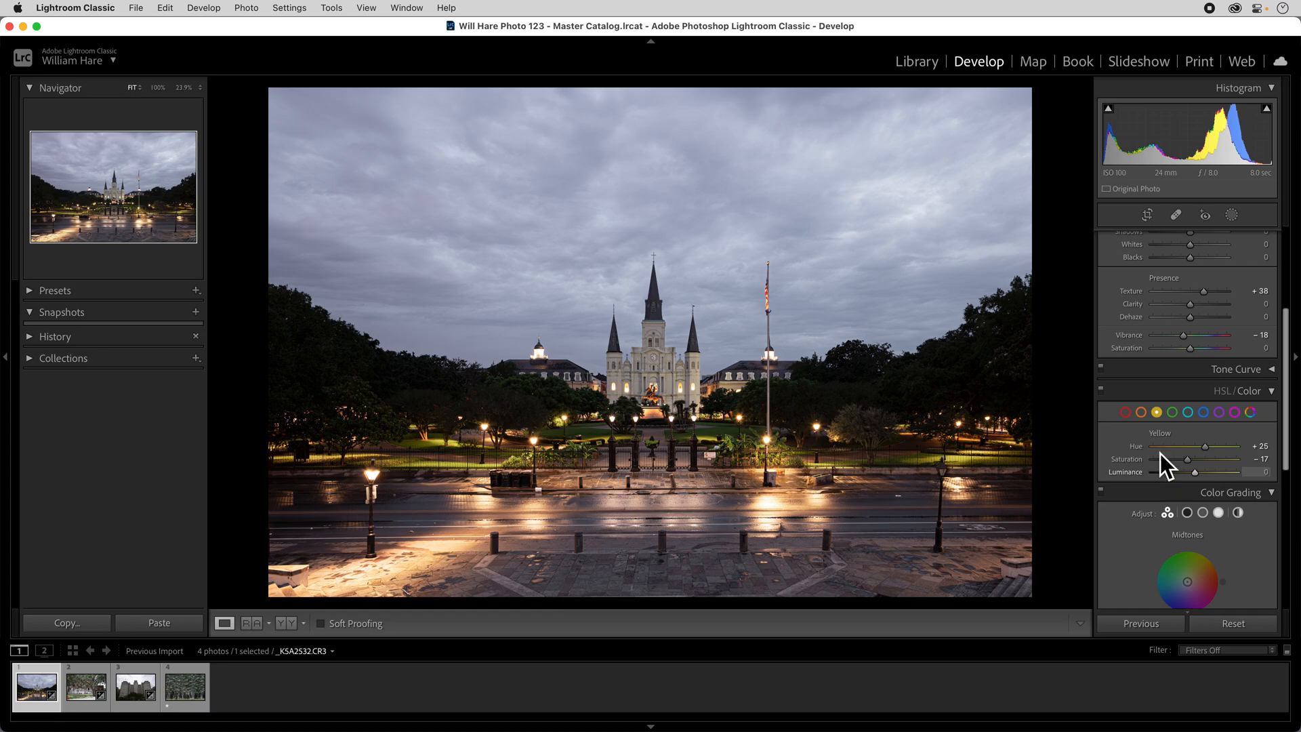
- On the graffiti building photo, set the green range to hue -33, saturation -18 and luminance -53, and compare it with HSL/Color off and on
left_click(76, 685)
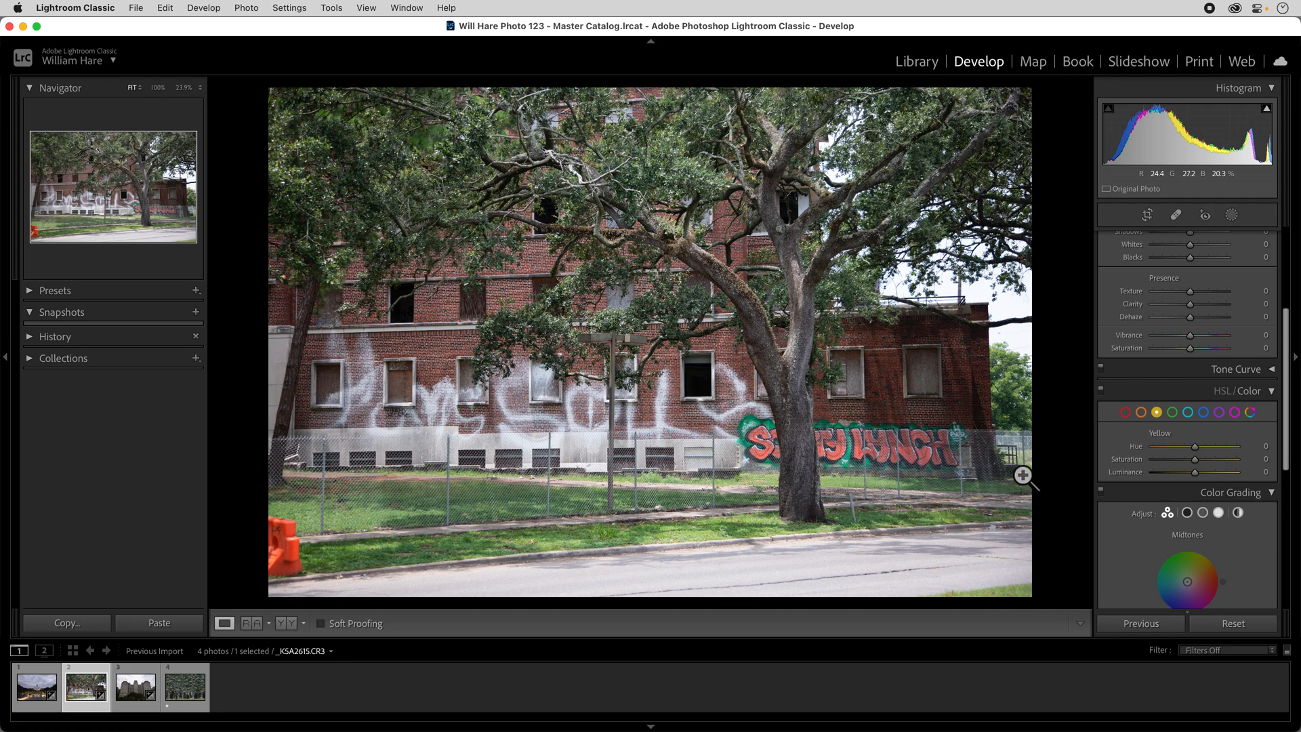
left_click(1173, 412)
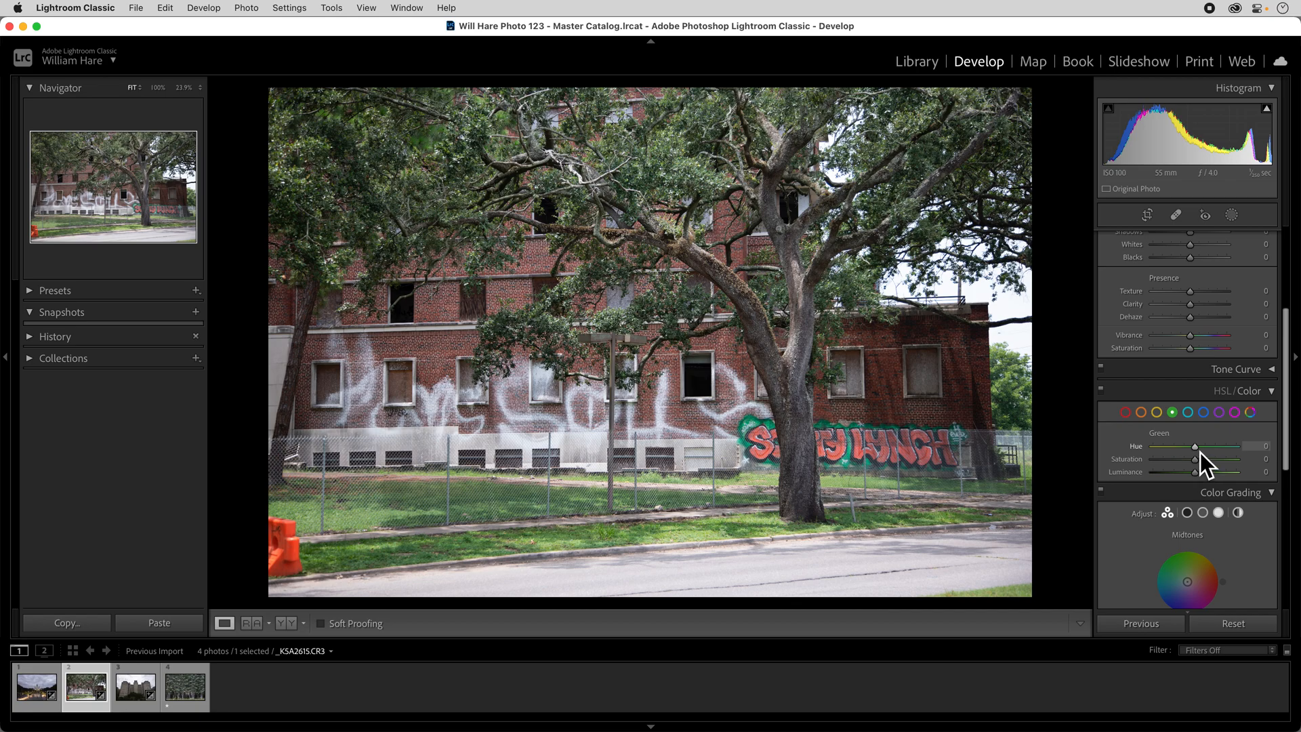
left_click_drag(1198, 452, 1189, 453)
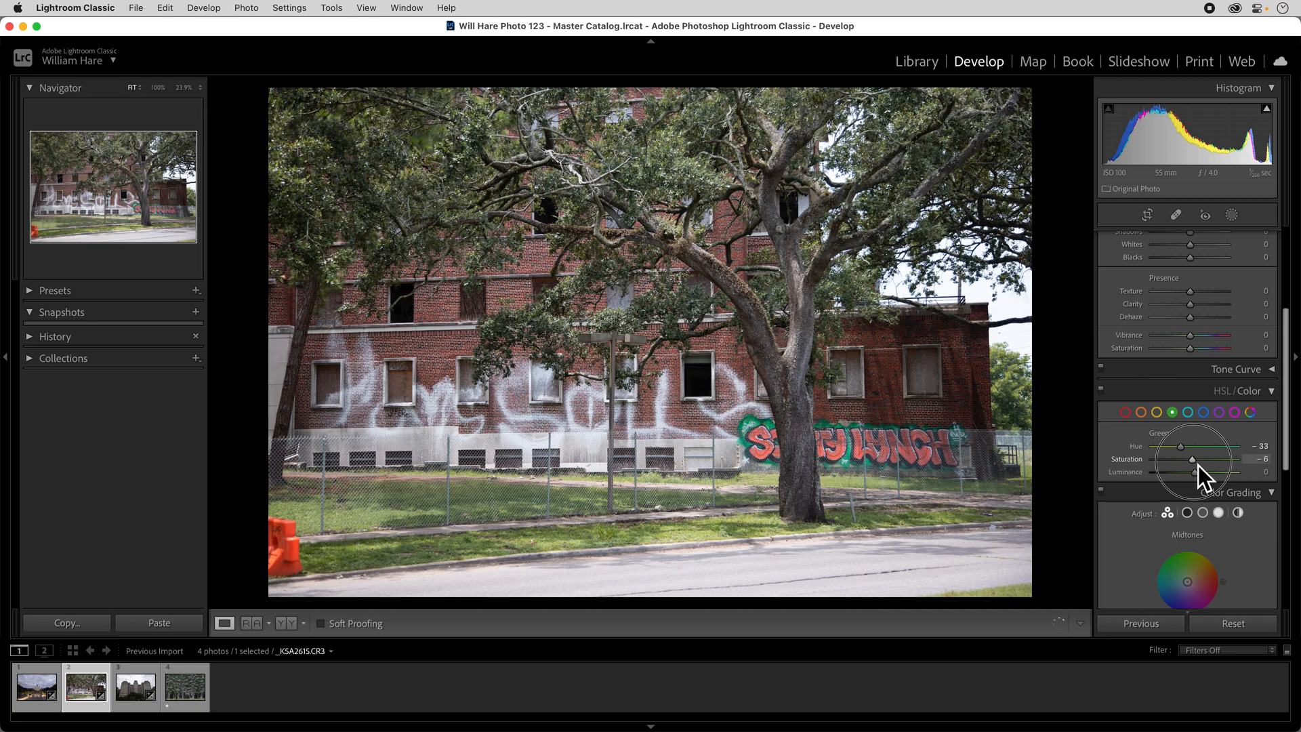
left_click_drag(1198, 465, 1192, 466)
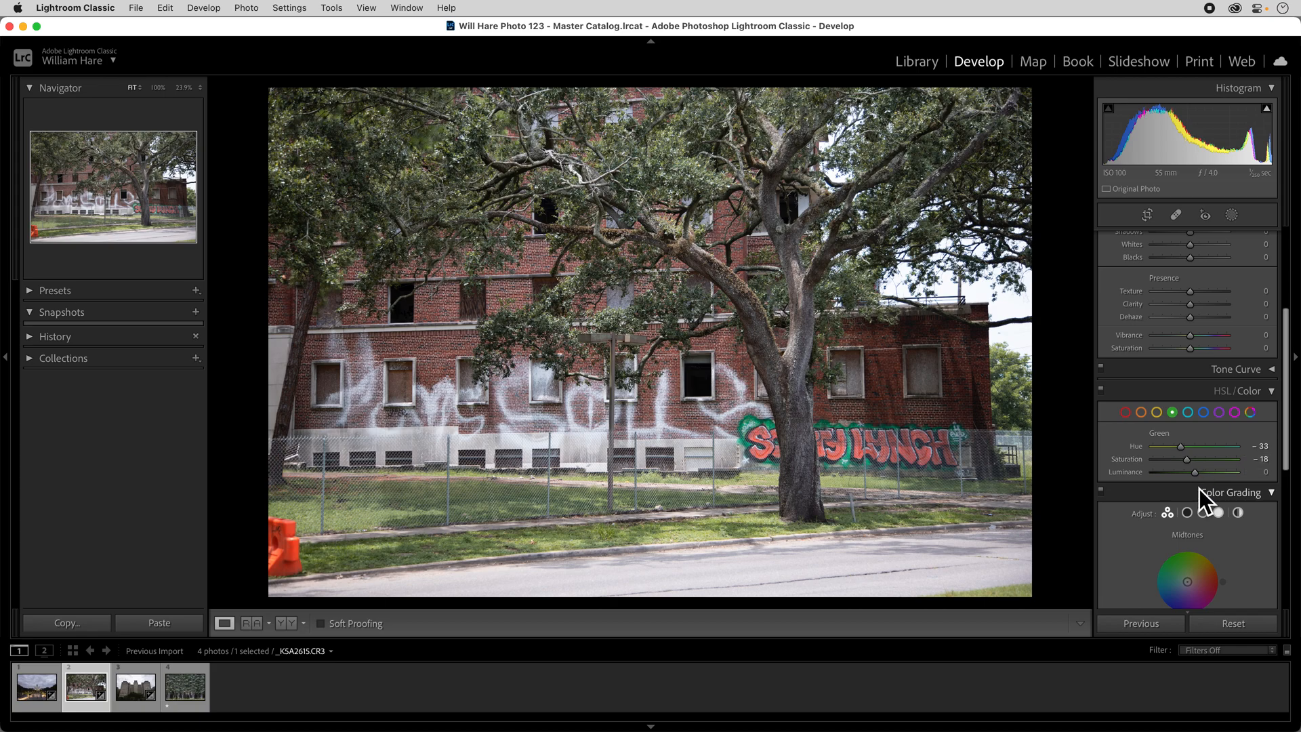
mouse_move(1196, 477)
left_mouse_down()
mouse_move(1129, 477)
mouse_move(1176, 477)
left_mouse_up()
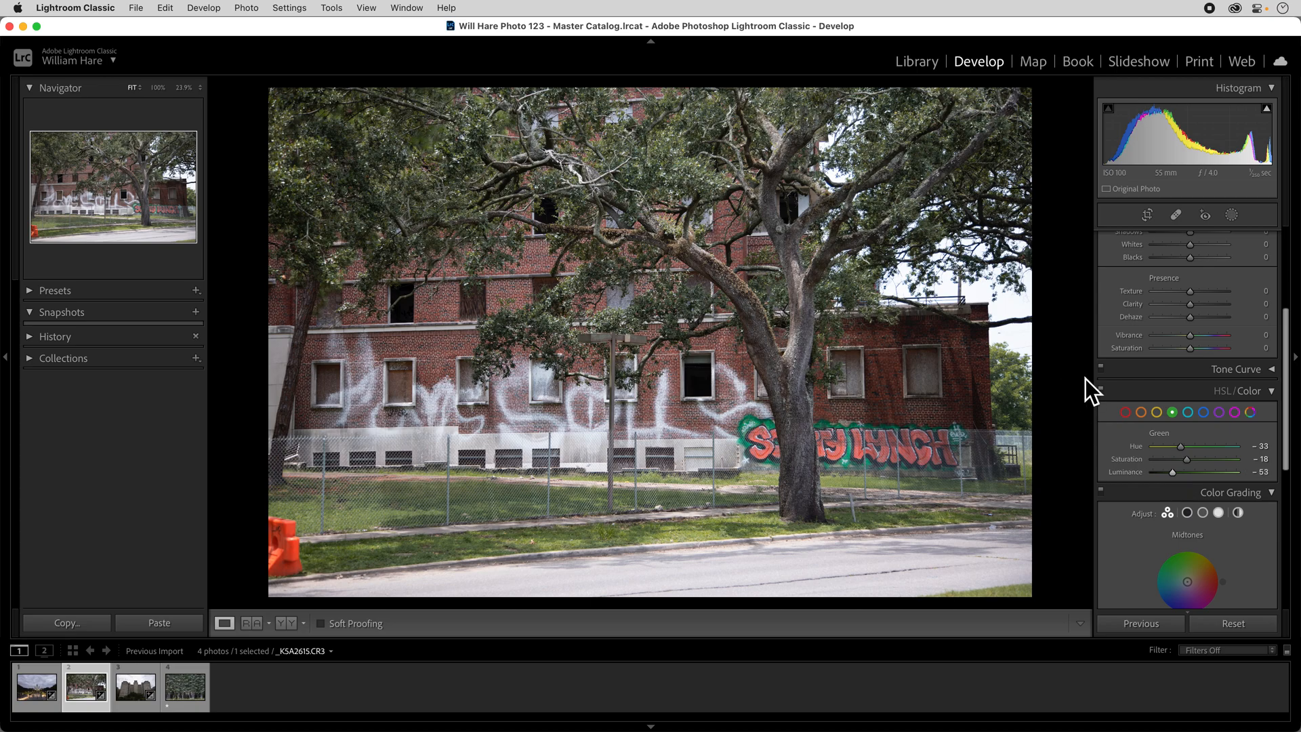
left_click(1105, 391)
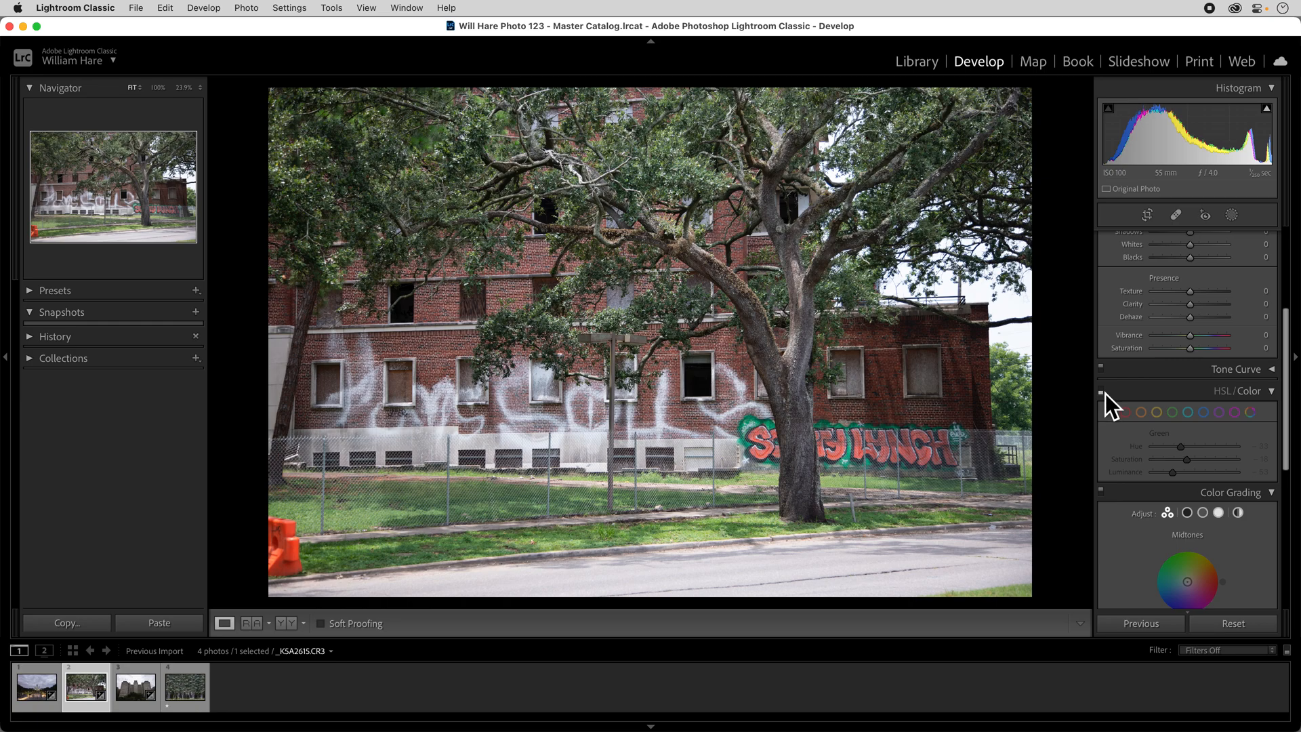
left_click(1109, 395)
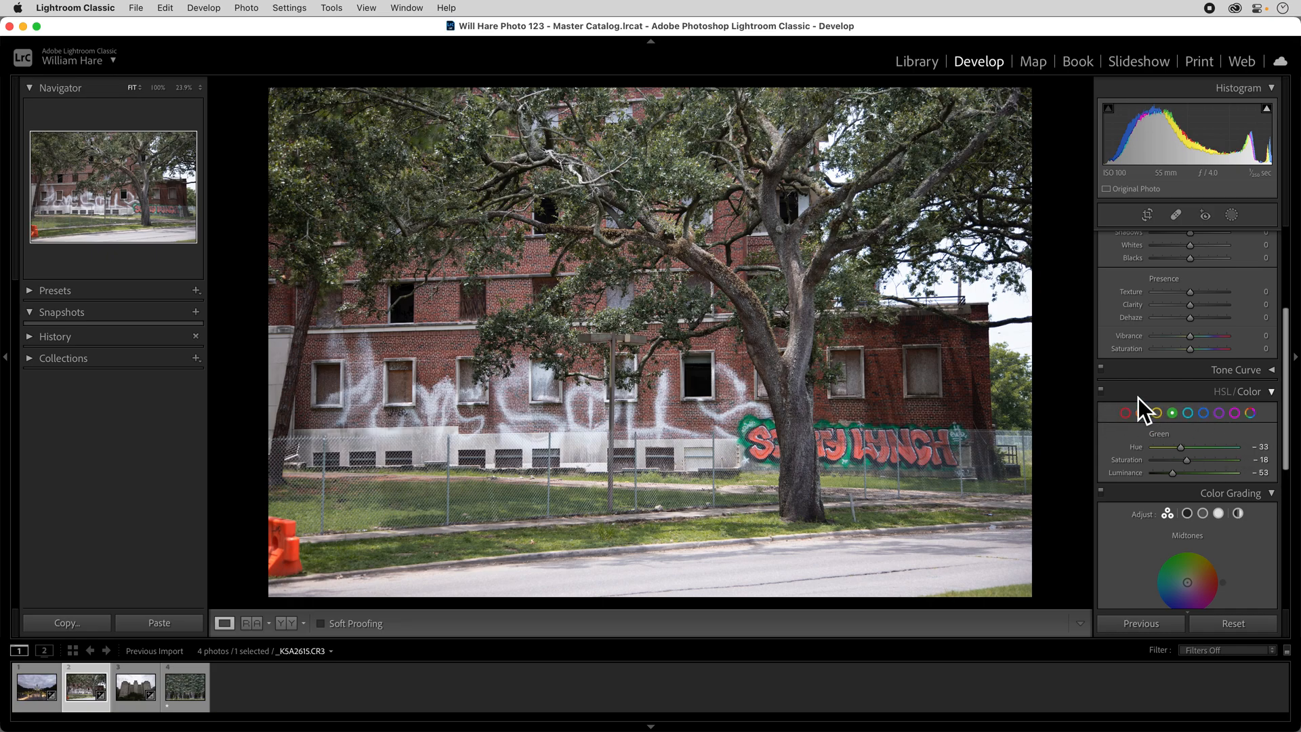
- Increase the red range's saturation to strengthen the brickwork colour
left_click(1128, 416)
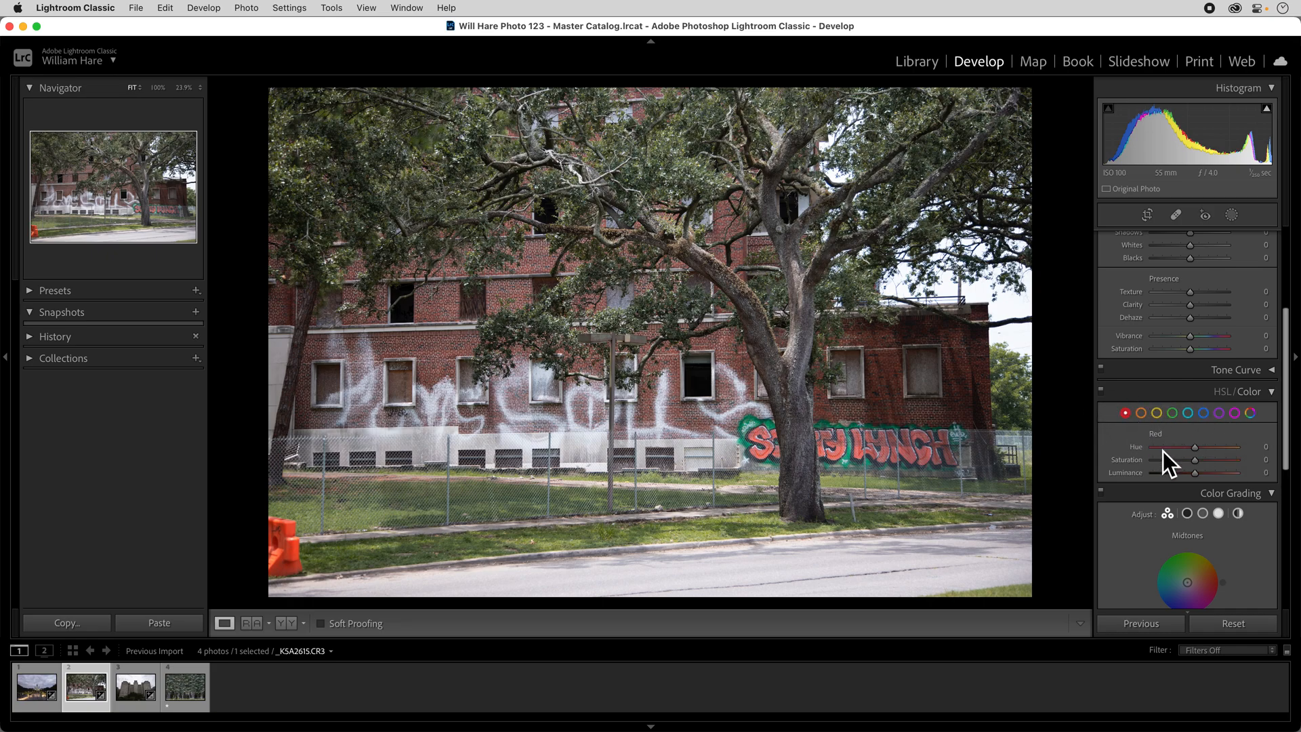
left_click(1200, 461)
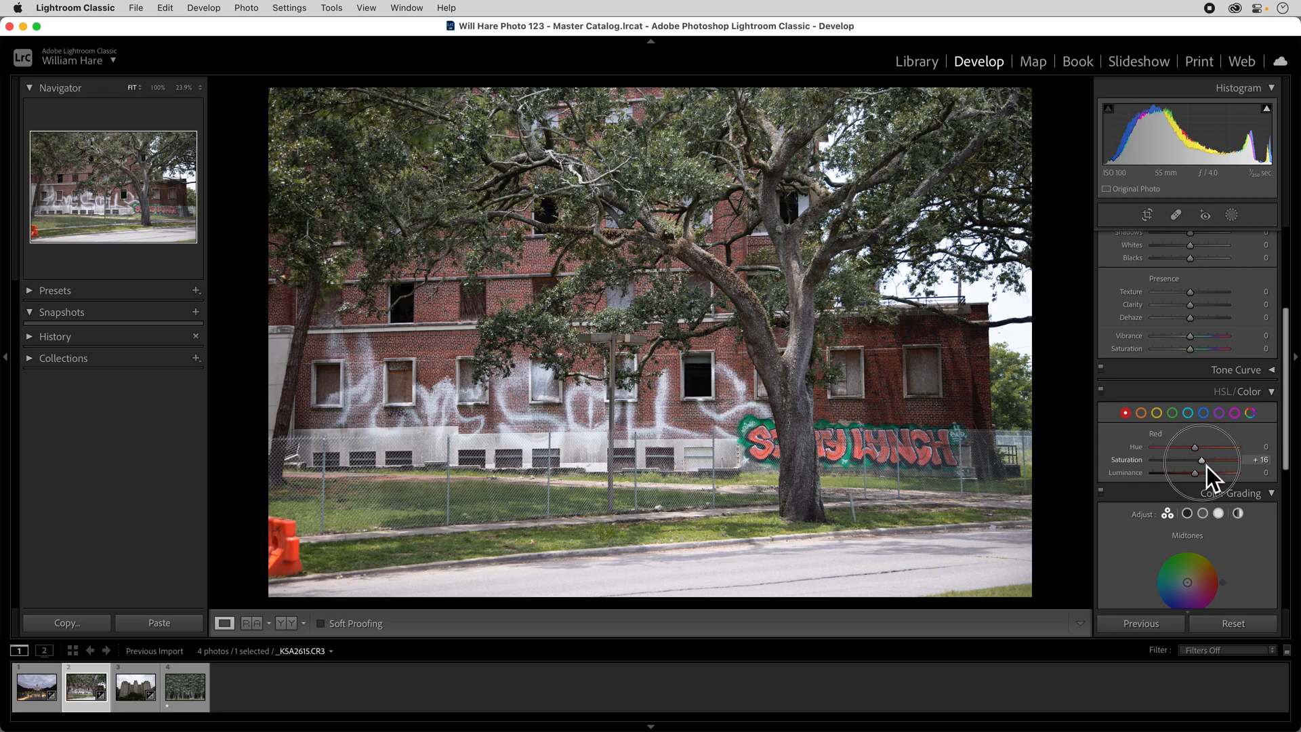
mouse_move(1218, 465)
left_mouse_down()
mouse_move(1270, 469)
mouse_move(1113, 463)
mouse_move(1226, 462)
mouse_move(1198, 465)
mouse_move(1210, 465)
left_mouse_up()
- Set the orange range's hue to -2 and saturation to +19, and compare the photo with HSL/Color off and on
left_click(1142, 414)
mouse_move(1197, 465)
left_mouse_down()
mouse_move(1258, 465)
mouse_move(1200, 458)
left_mouse_up()
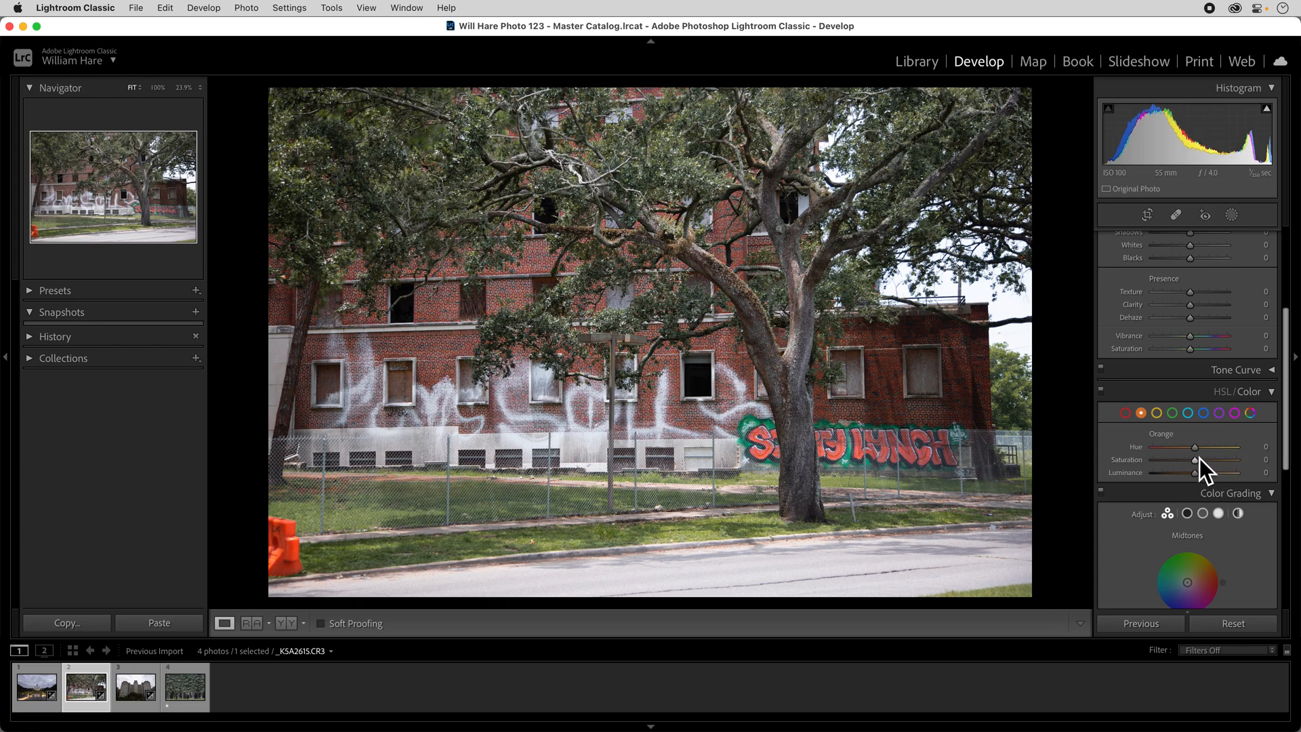
mouse_move(1201, 452)
left_mouse_down()
mouse_move(1267, 452)
mouse_move(1111, 459)
mouse_move(1206, 466)
left_mouse_up()
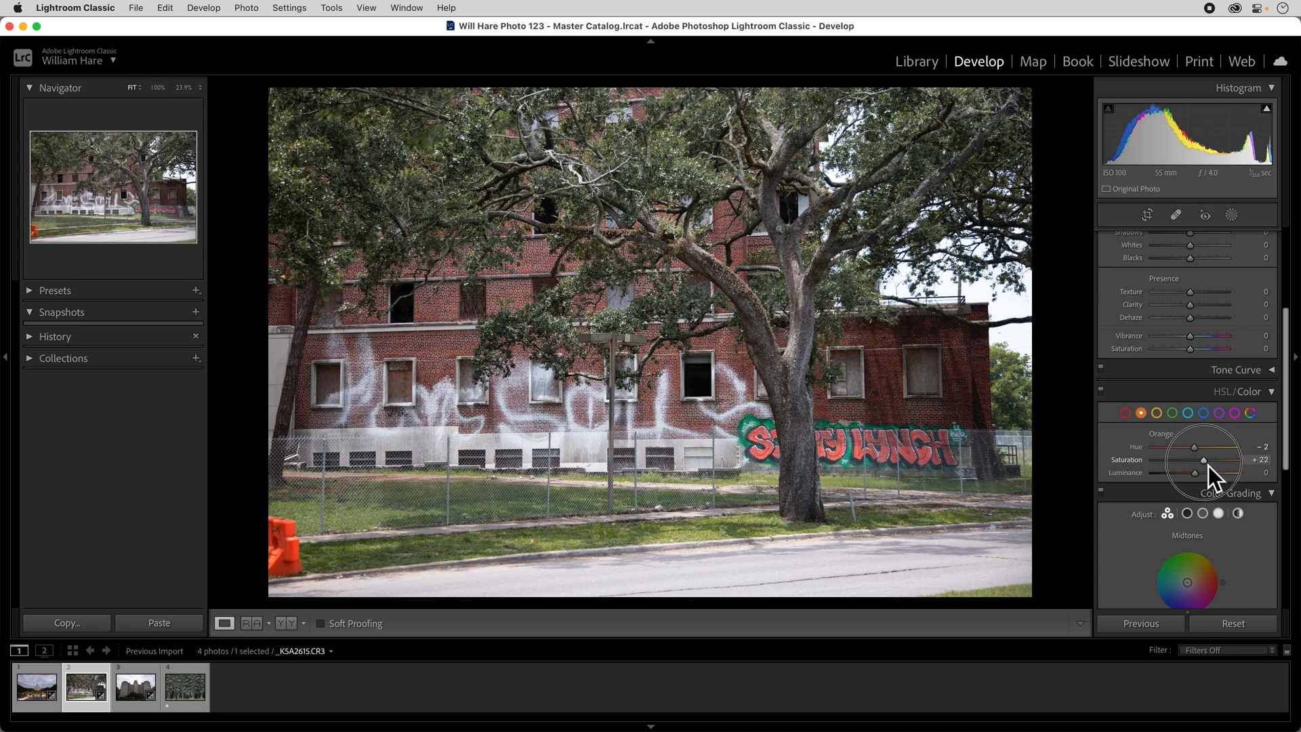
left_click(1105, 396)
left_click(1105, 395)
- Set the global Color Grading tint to hue 172 and saturation 16
scroll(1209, 441, "down", 5)
scroll(1210, 418, "down", 5)
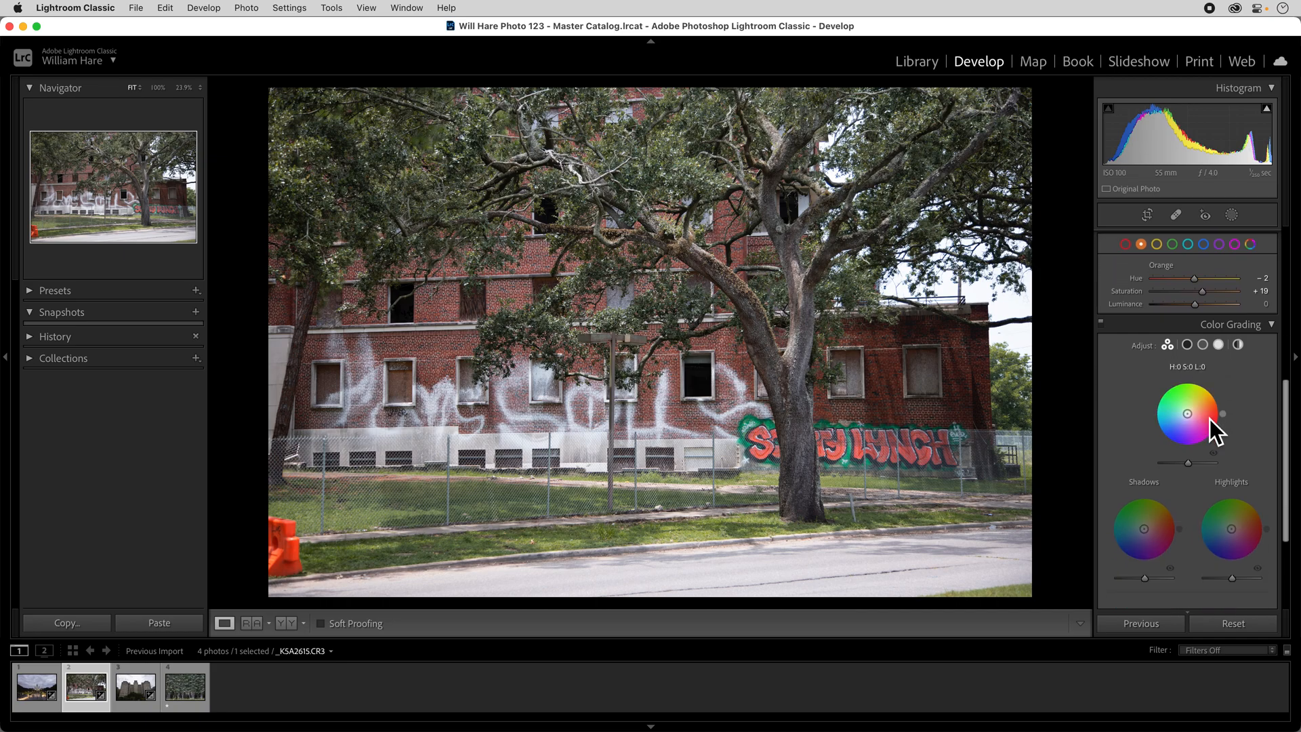
scroll(1203, 462, "down", 1)
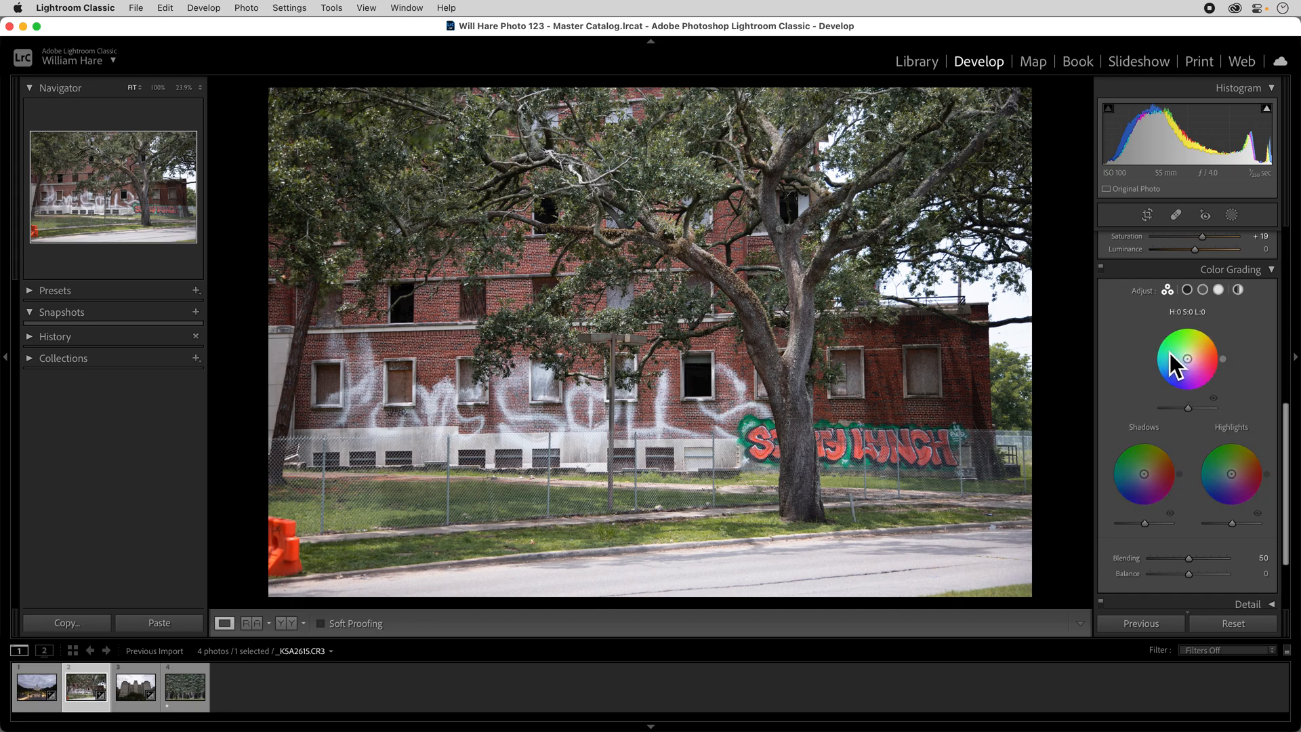
left_click(1188, 291)
left_click(1203, 290)
left_click(1223, 293)
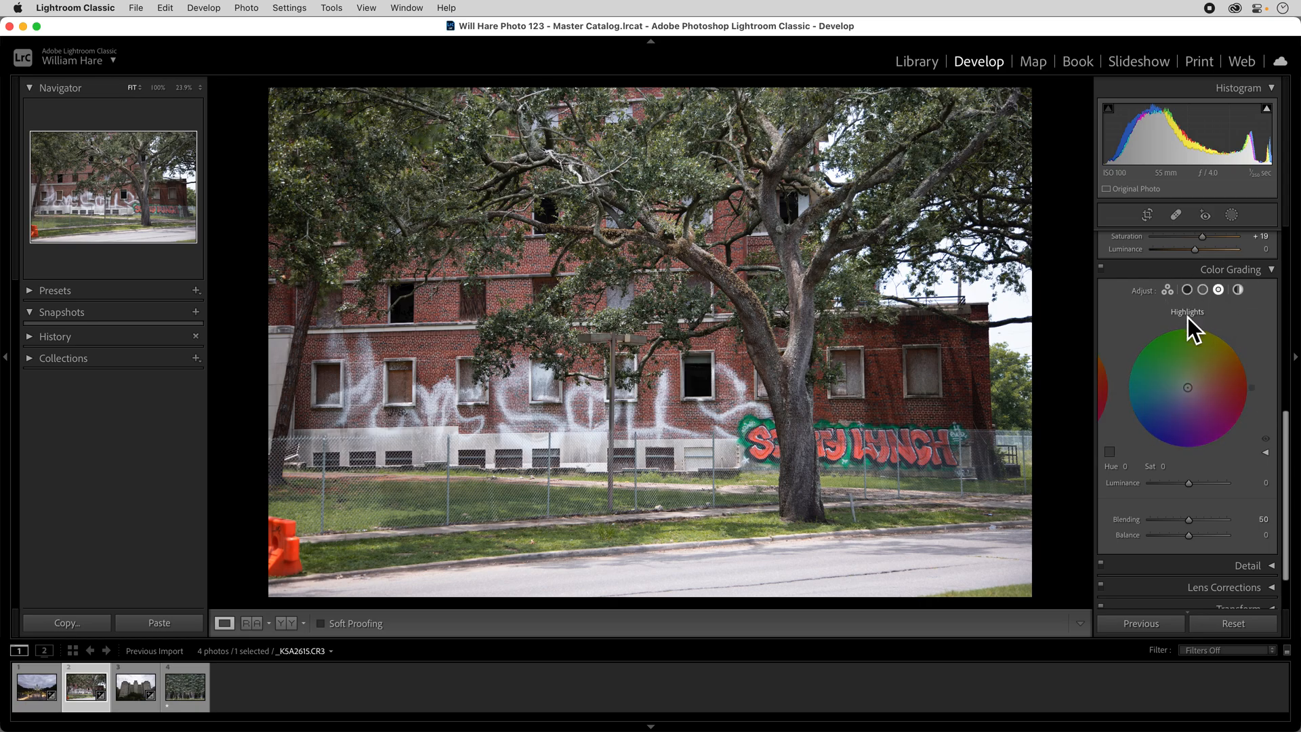
left_click(1240, 291)
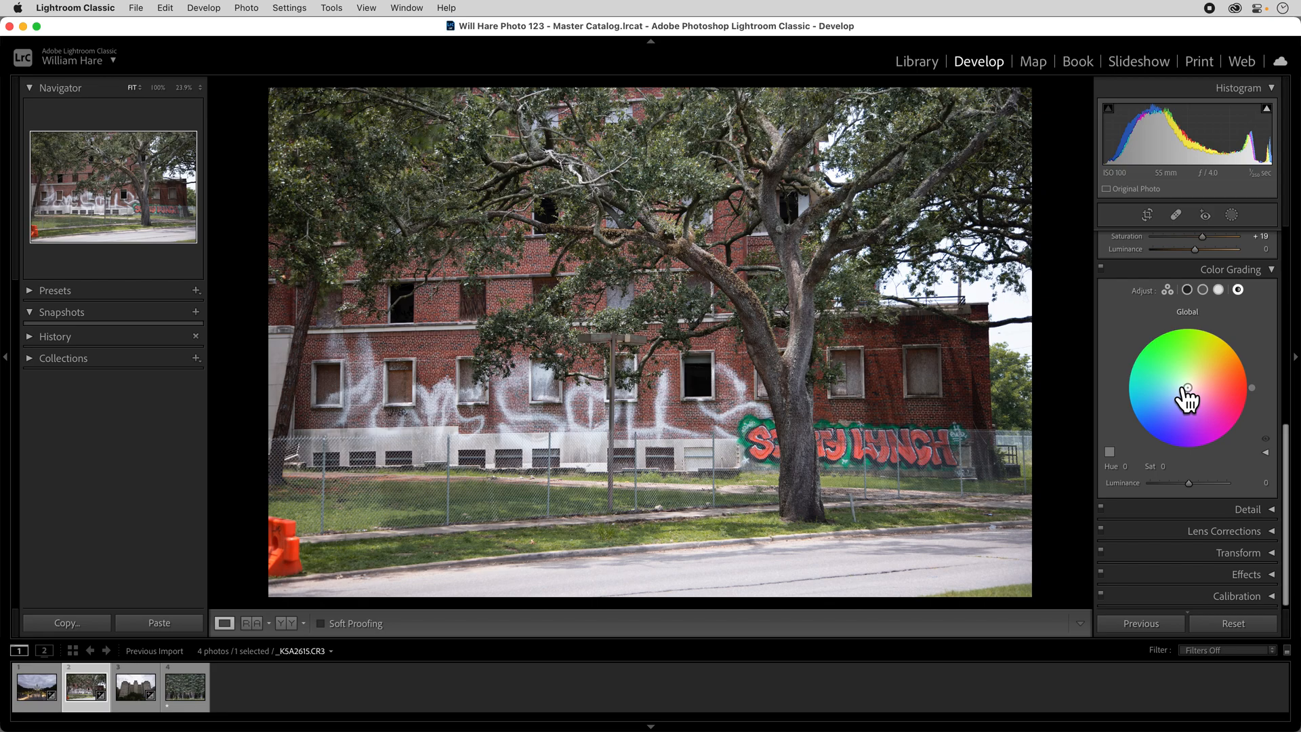
mouse_move(1188, 388)
left_mouse_down()
mouse_move(1165, 359)
mouse_move(1158, 412)
mouse_move(1220, 412)
mouse_move(1173, 342)
mouse_move(1184, 358)
mouse_move(1141, 377)
mouse_move(1178, 389)
left_mouse_up()
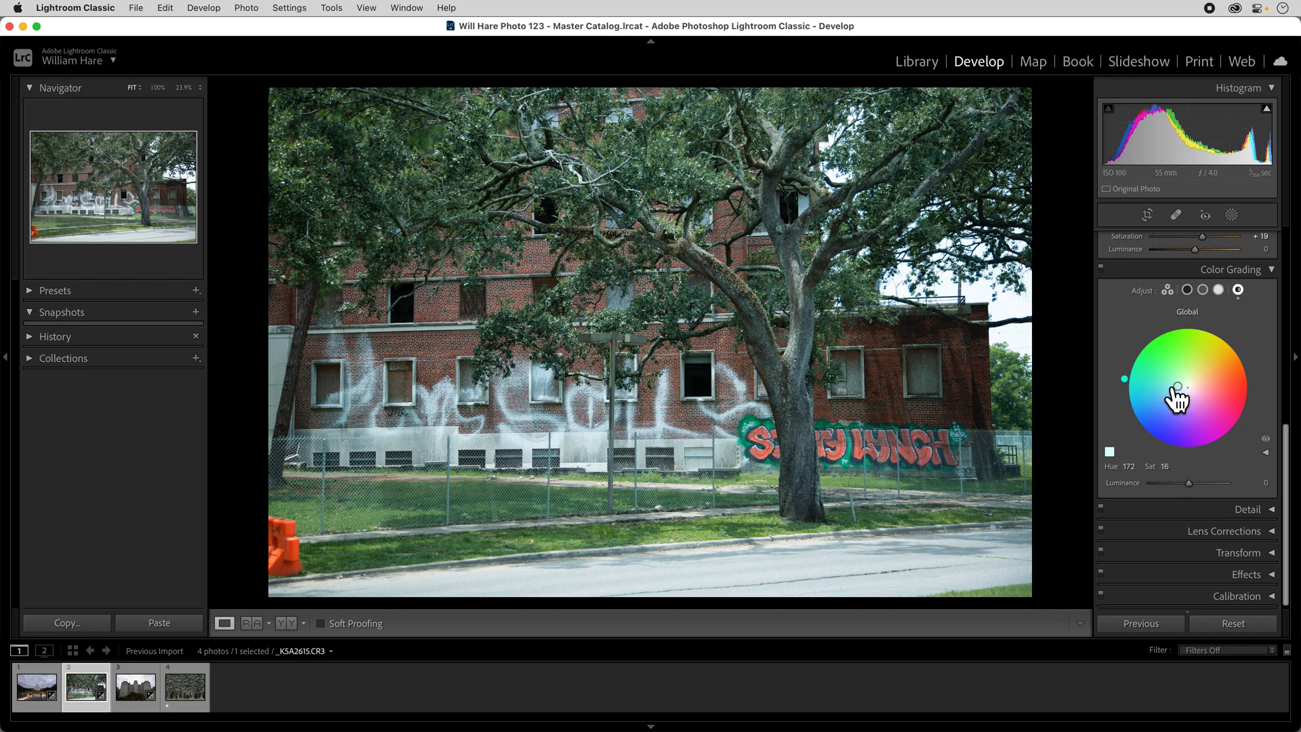
key("alt")
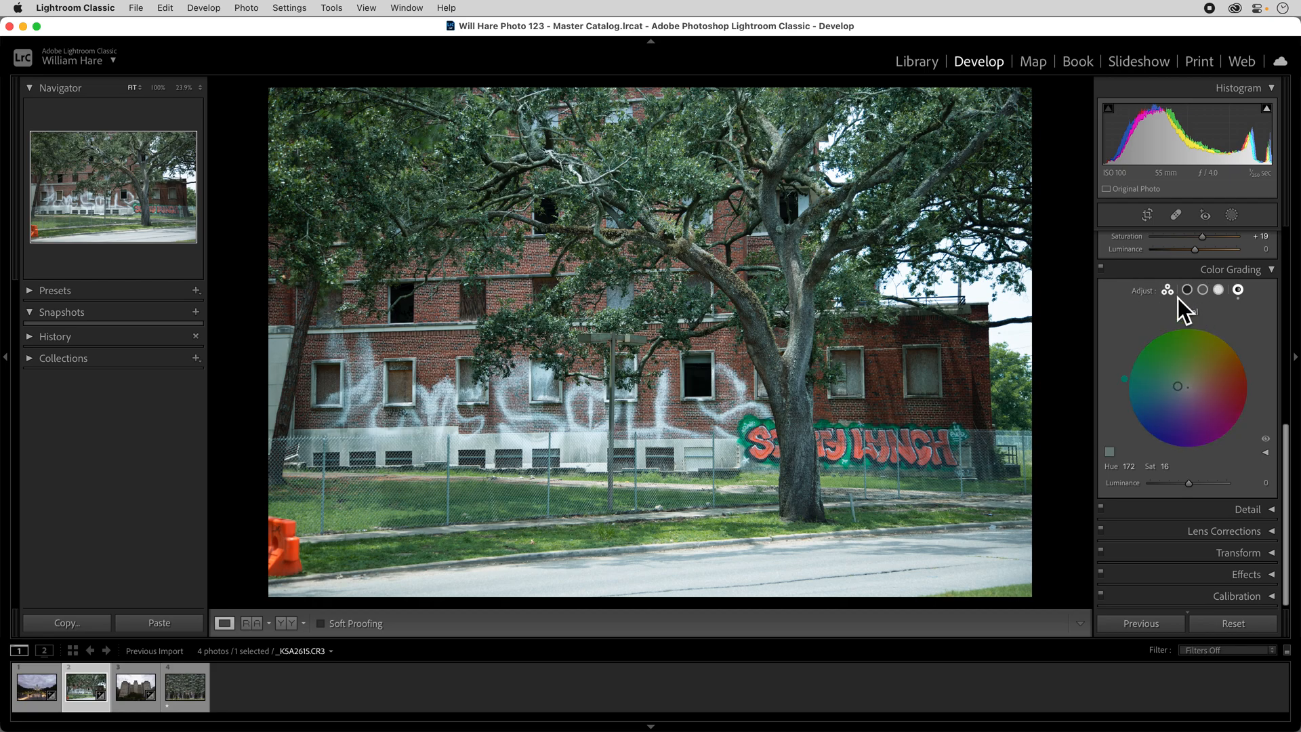
- In the three-way Color Grading view, tint the midtones with hue 21 and saturation 27, keeping luminance at 0
left_click(1169, 291)
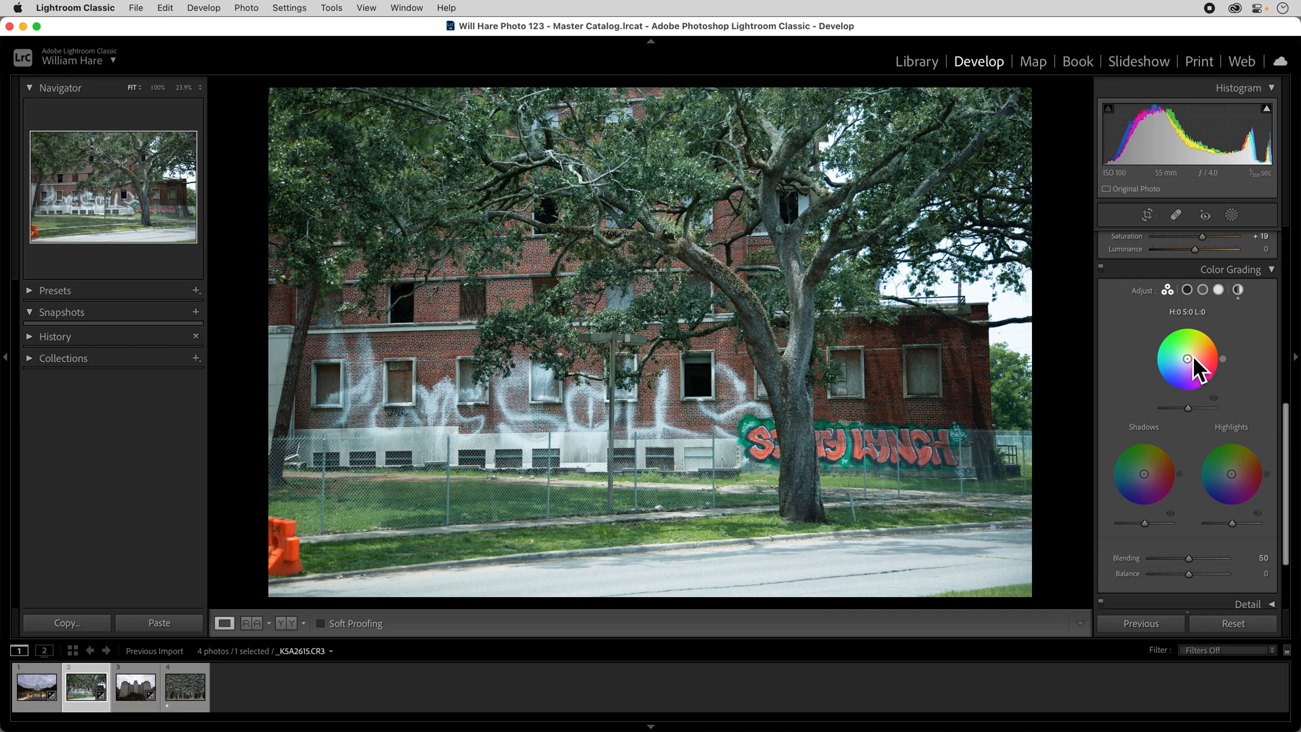
mouse_move(1191, 366)
left_mouse_down()
mouse_move(1200, 341)
mouse_move(1184, 365)
mouse_move(1169, 354)
mouse_move(1198, 359)
left_mouse_up()
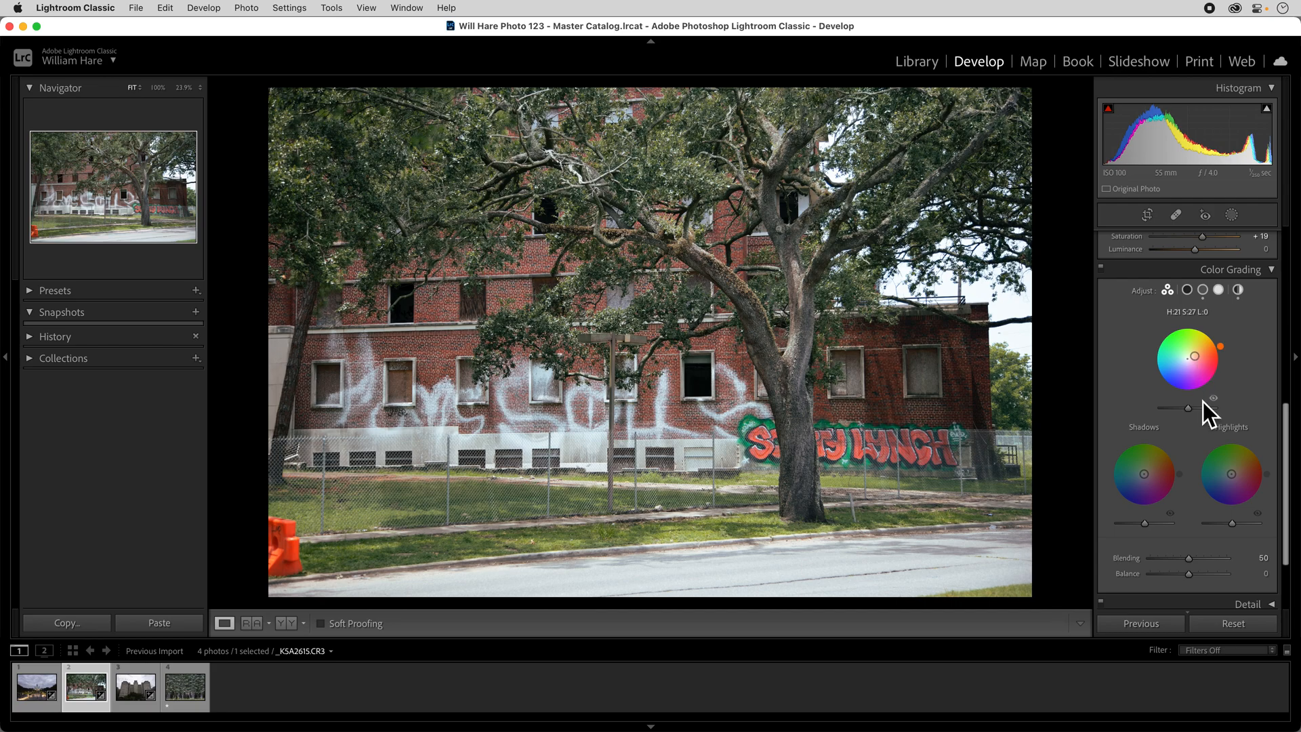
mouse_move(1192, 413)
left_mouse_down()
mouse_move(1149, 415)
mouse_move(1245, 412)
mouse_move(1123, 420)
mouse_move(1228, 417)
mouse_move(1187, 413)
left_mouse_up()
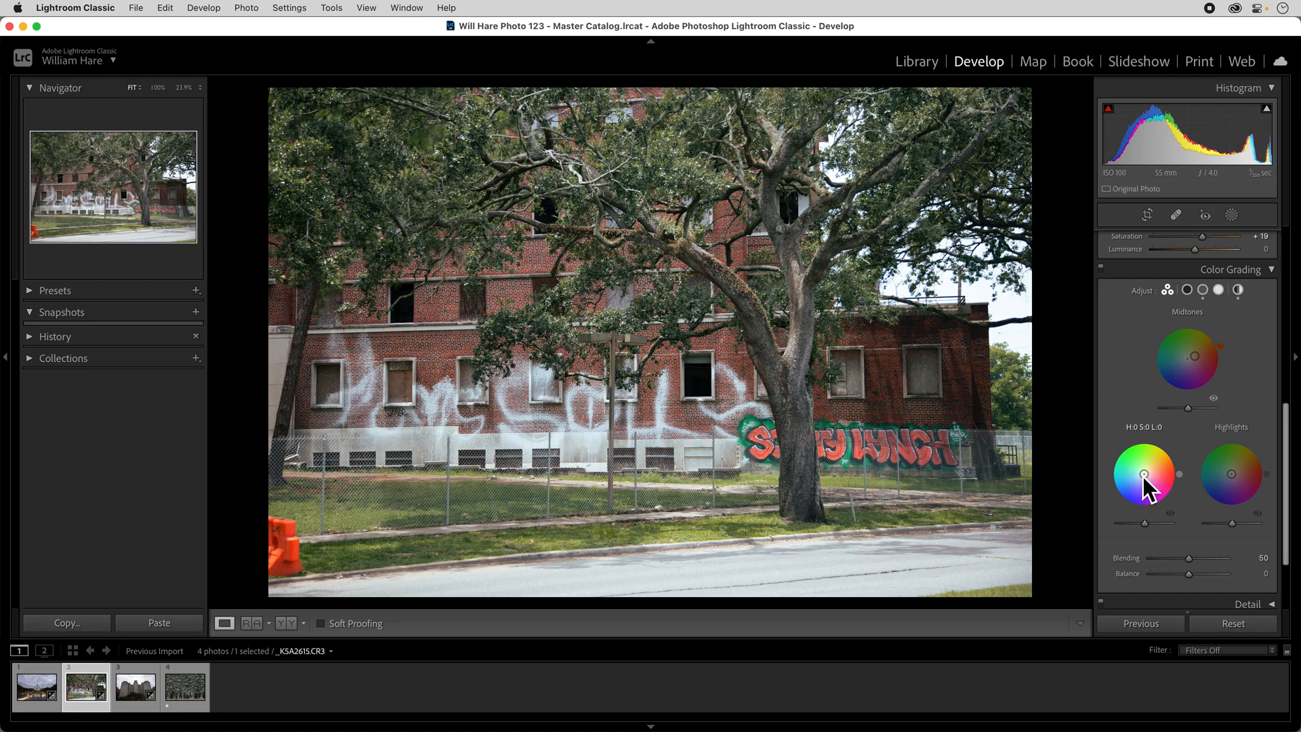
- Tint the shadows with hue 215 and saturation 47, and the highlights with hue 2 and saturation 27
left_click_drag(1147, 481, 1134, 481)
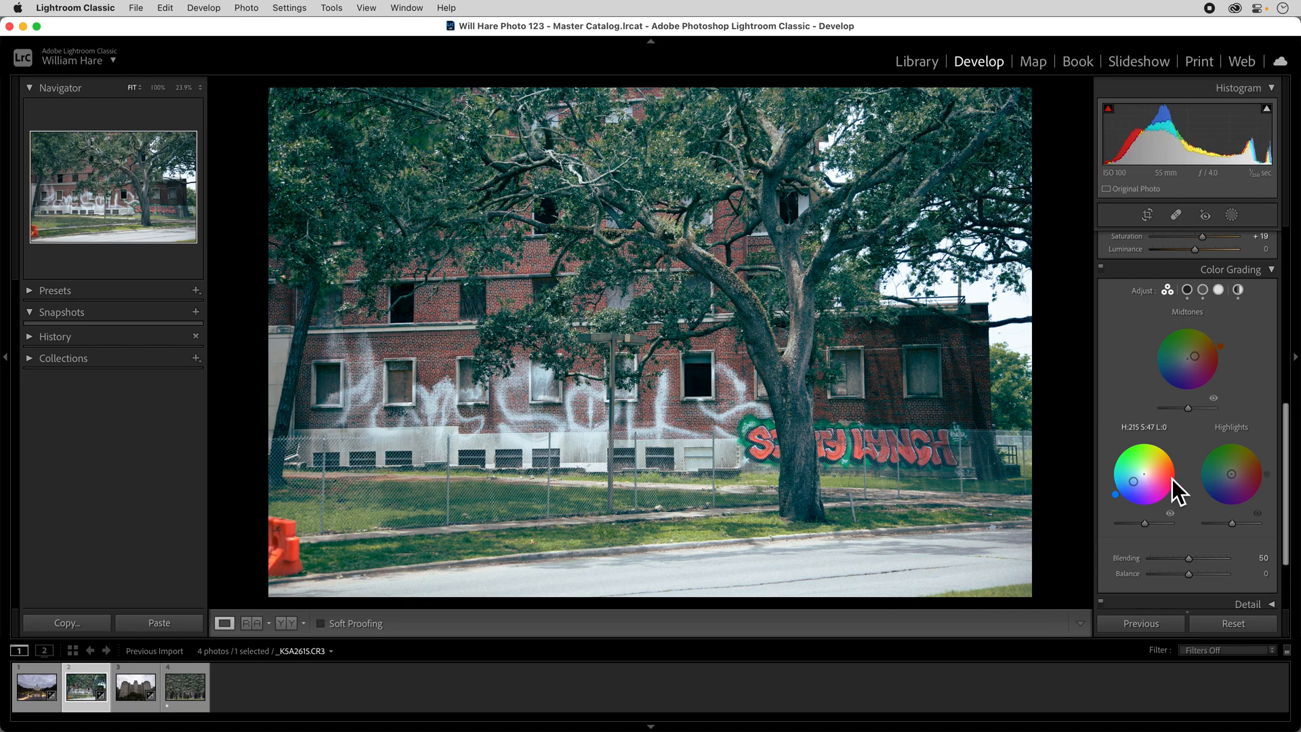
mouse_move(1241, 477)
left_mouse_down()
mouse_move(1252, 475)
mouse_move(1239, 476)
left_mouse_up()
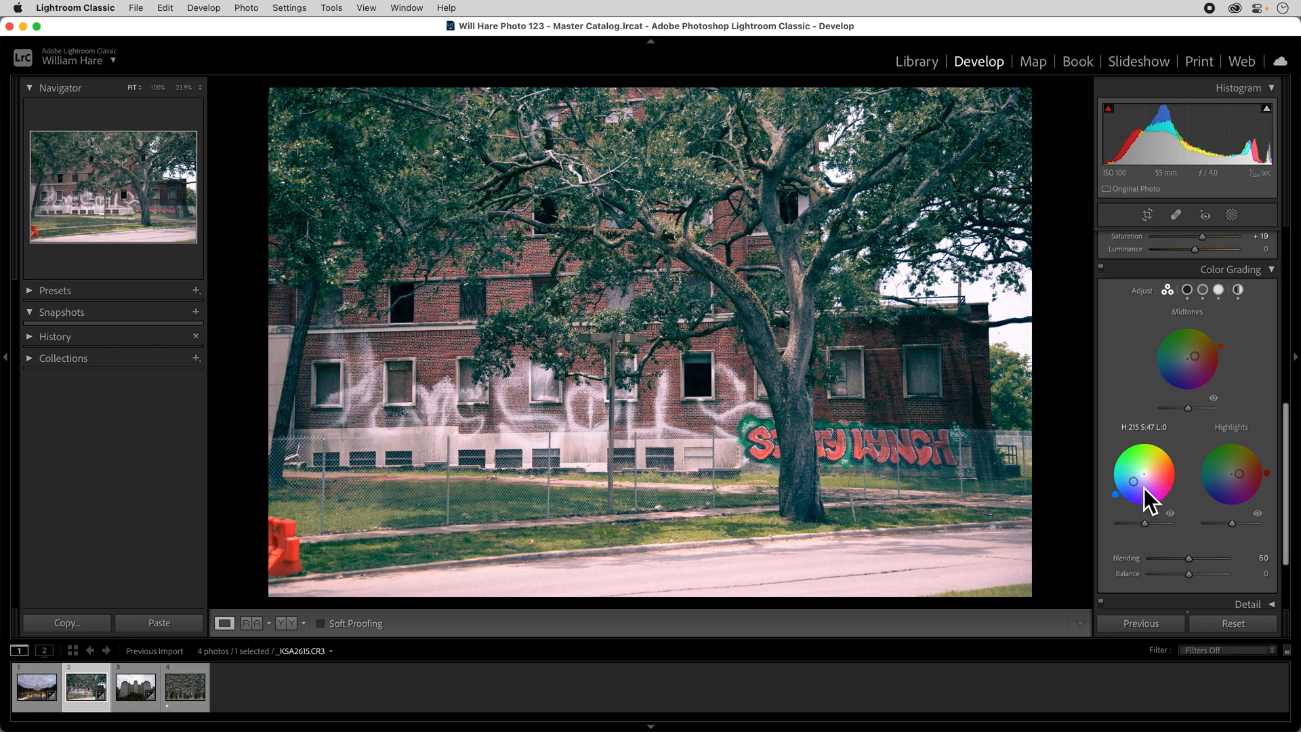
- Try the shadows' saturation at 0 and 100, and settle the shadow tint on hue 245 and saturation 36
mouse_move(1136, 485)
left_mouse_down()
mouse_move(1124, 488)
mouse_move(1144, 473)
left_mouse_up()
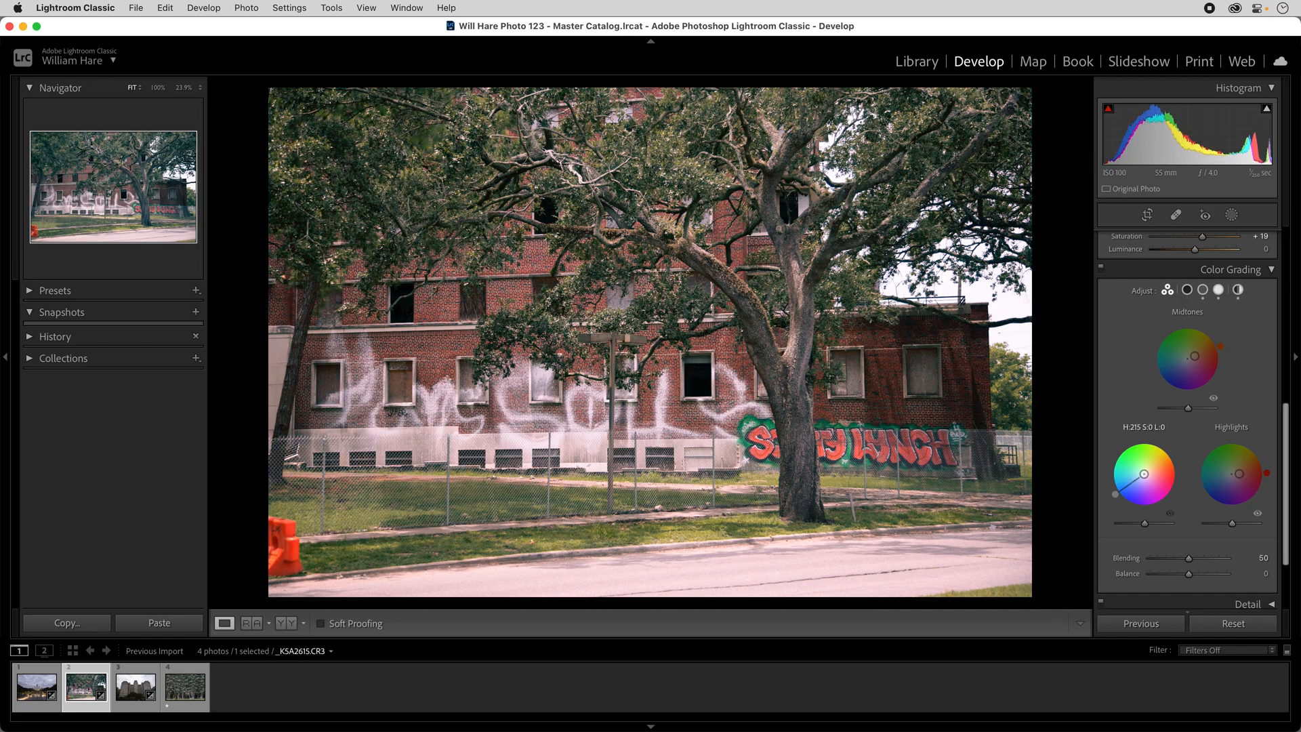
left_click_drag(1144, 473, 1124, 488)
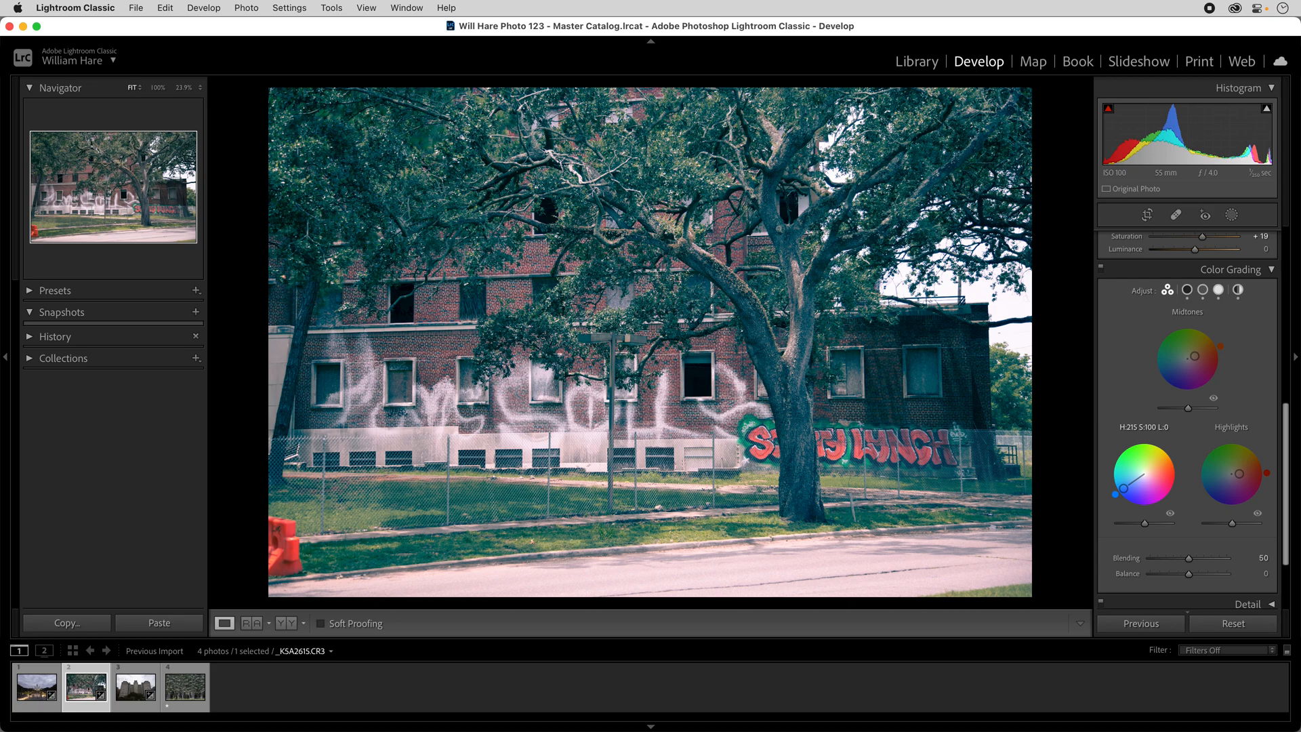
left_click_drag(1123, 488, 1136, 482)
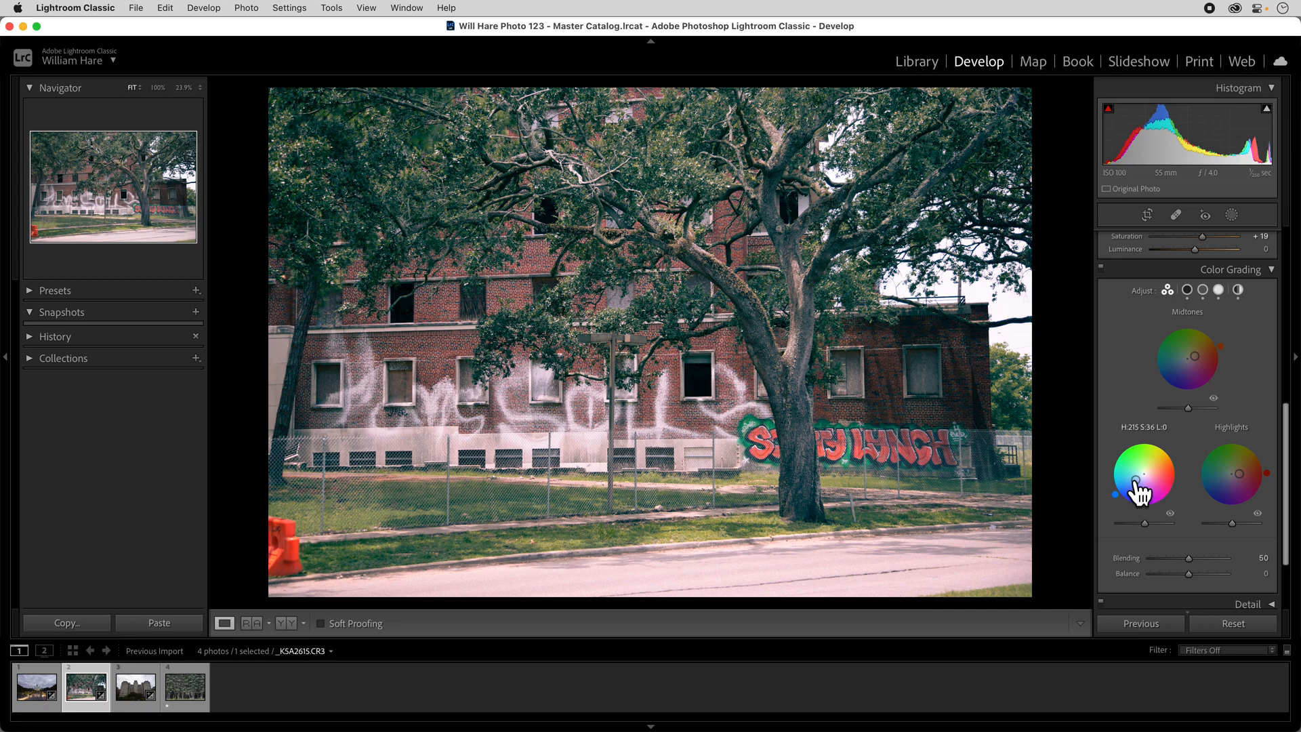
right_click(1140, 479)
left_click(1132, 469)
mouse_move(1141, 483)
left_mouse_down()
mouse_move(1145, 465)
mouse_move(1154, 472)
mouse_move(1135, 471)
mouse_move(1139, 482)
left_mouse_up()
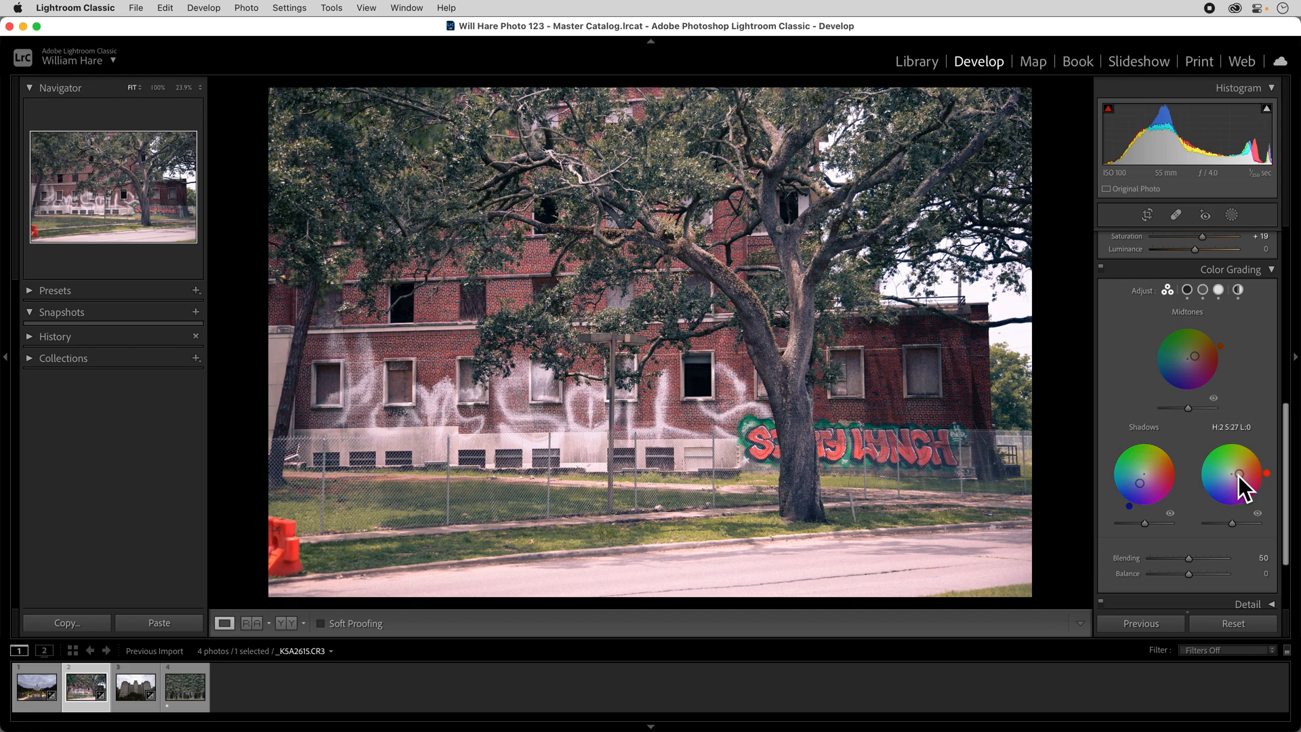
- Shift the highlights tint towards orange and set the midtones tint to hue 14 and saturation 27
left_click_drag(1246, 485, 1245, 479)
left_click_drag(1195, 356, 1194, 357)
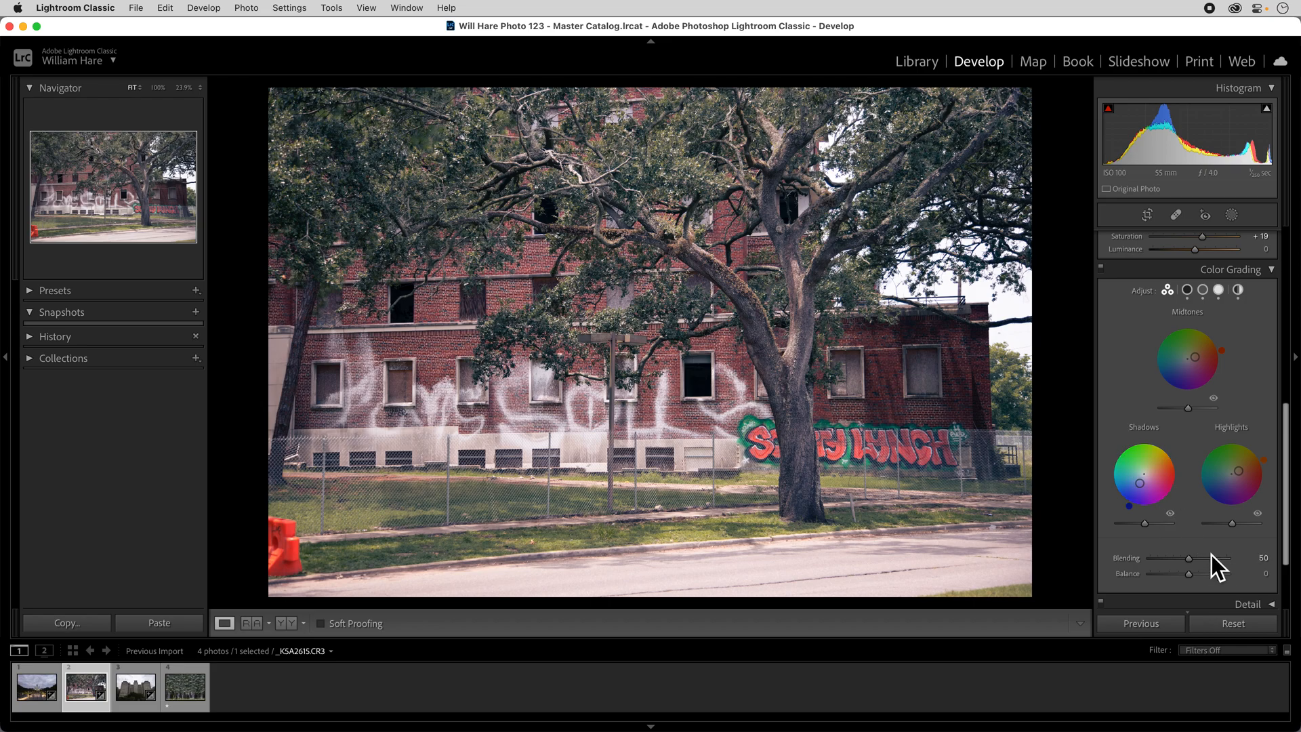
- Set the Color Grading blending to 70, try the balance at -100 and +100, and settle it on +29
mouse_move(1189, 562)
left_mouse_down()
mouse_move(1257, 569)
mouse_move(1107, 567)
mouse_move(1298, 558)
mouse_move(1089, 568)
mouse_move(1254, 562)
mouse_move(1191, 567)
mouse_move(1206, 565)
left_mouse_up()
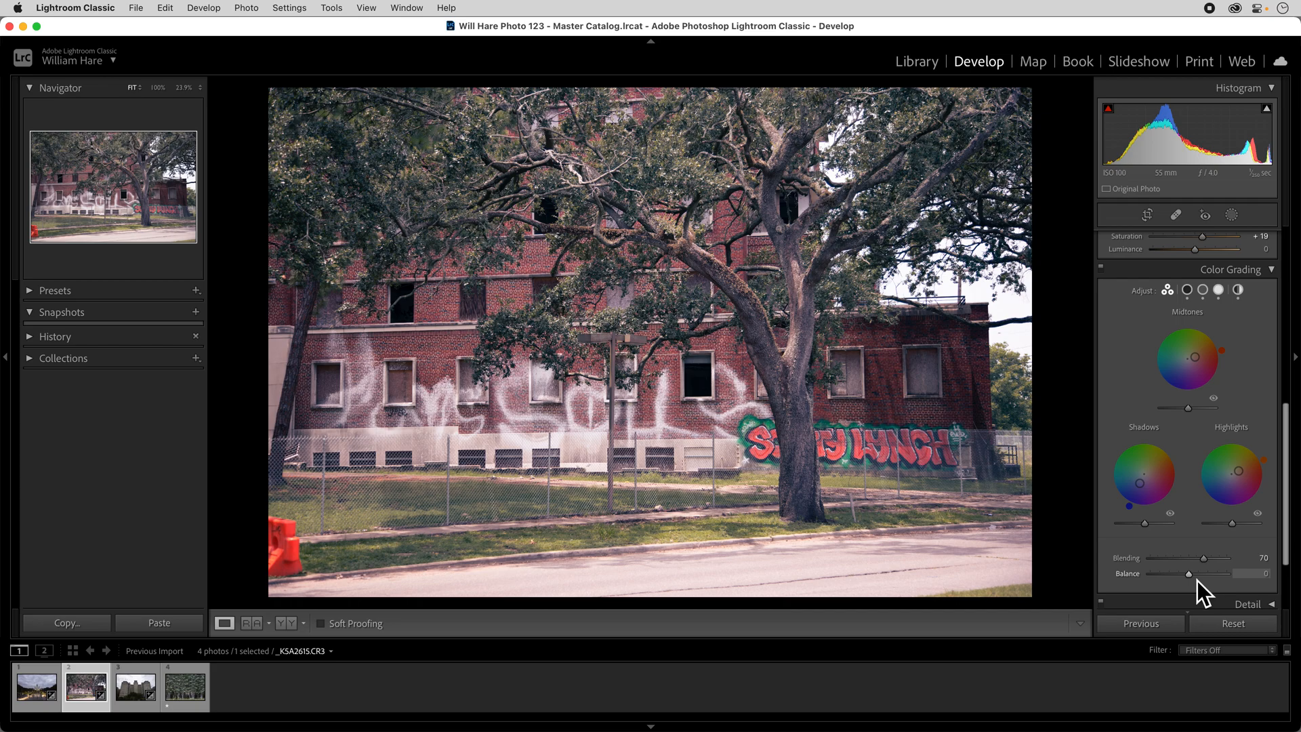
key("F1")
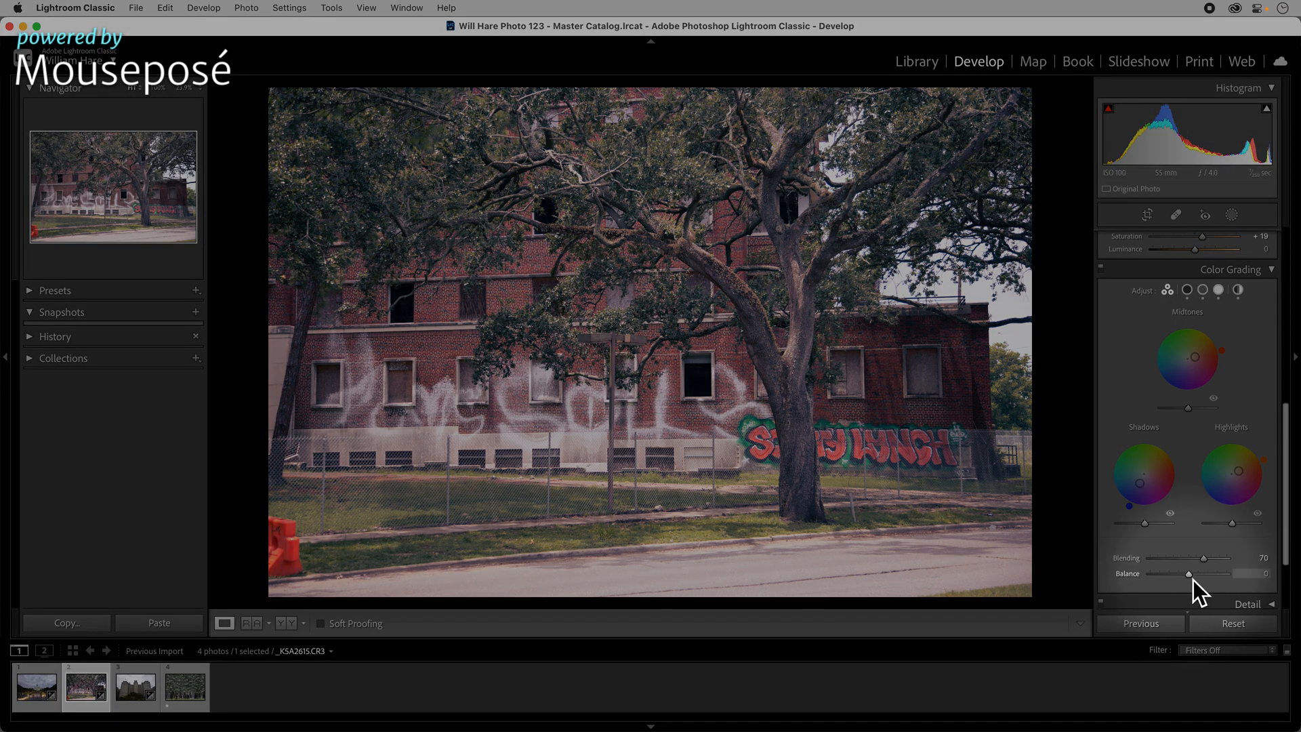
key("F1")
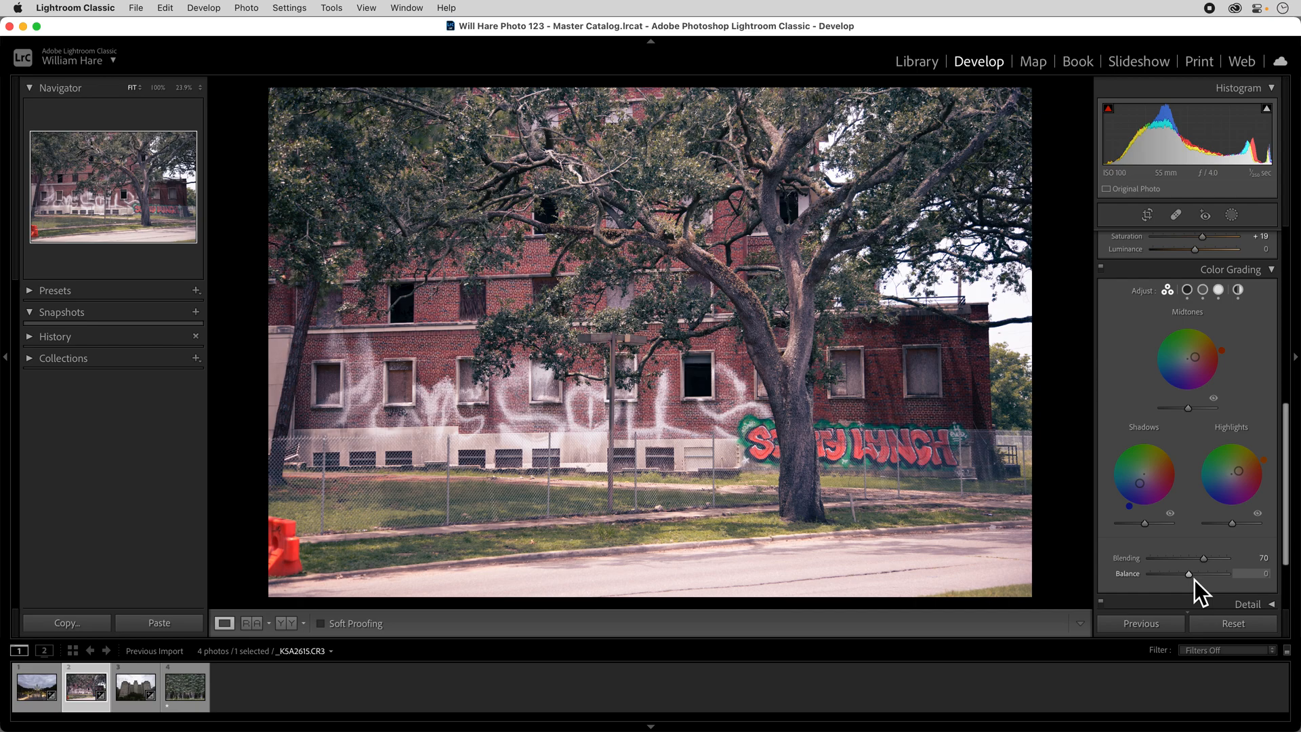
left_click_drag(1194, 579, 1128, 580)
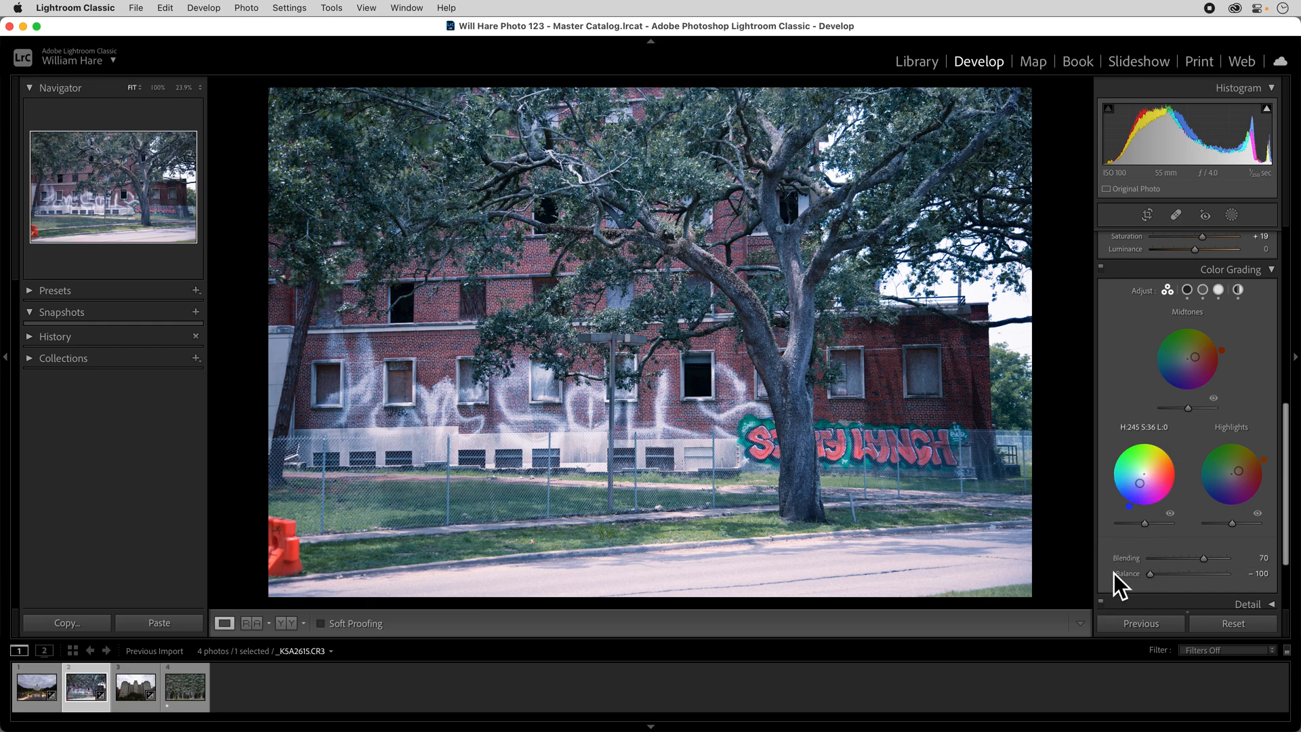
left_click_drag(1157, 580, 1283, 580)
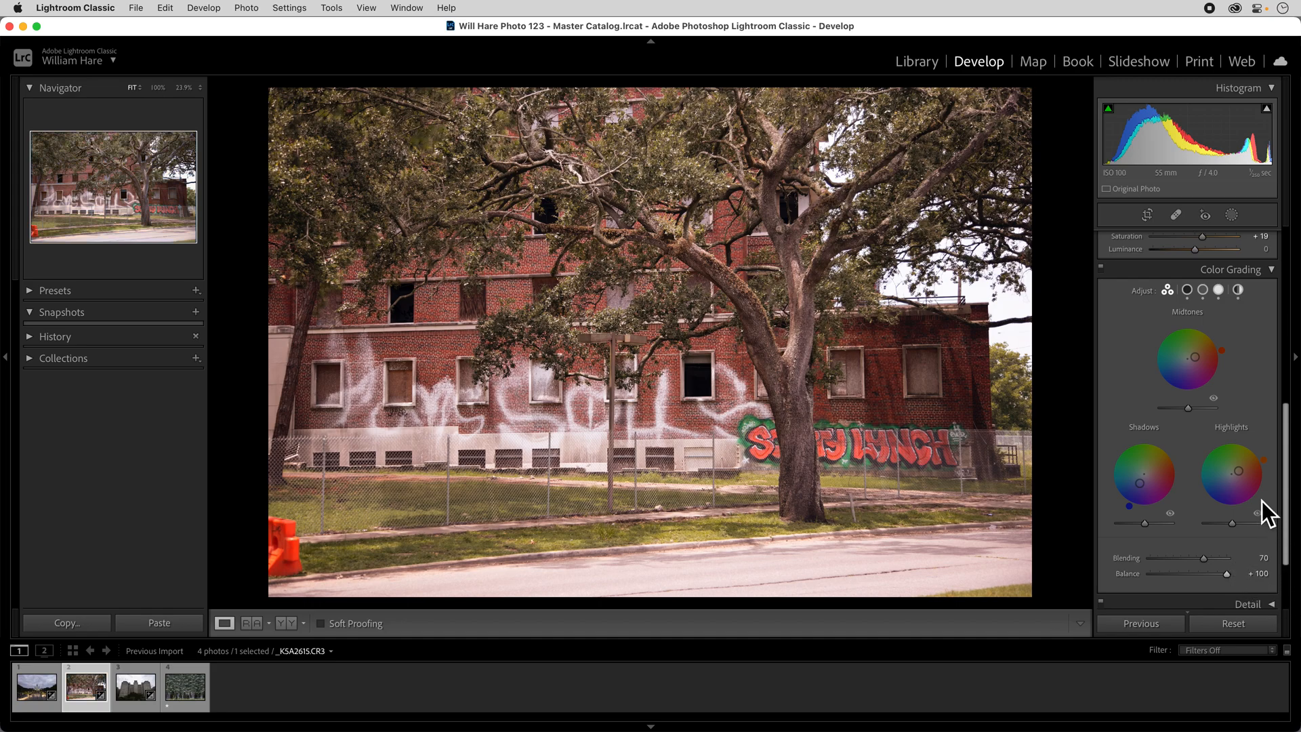
left_click_drag(1230, 584, 1202, 580)
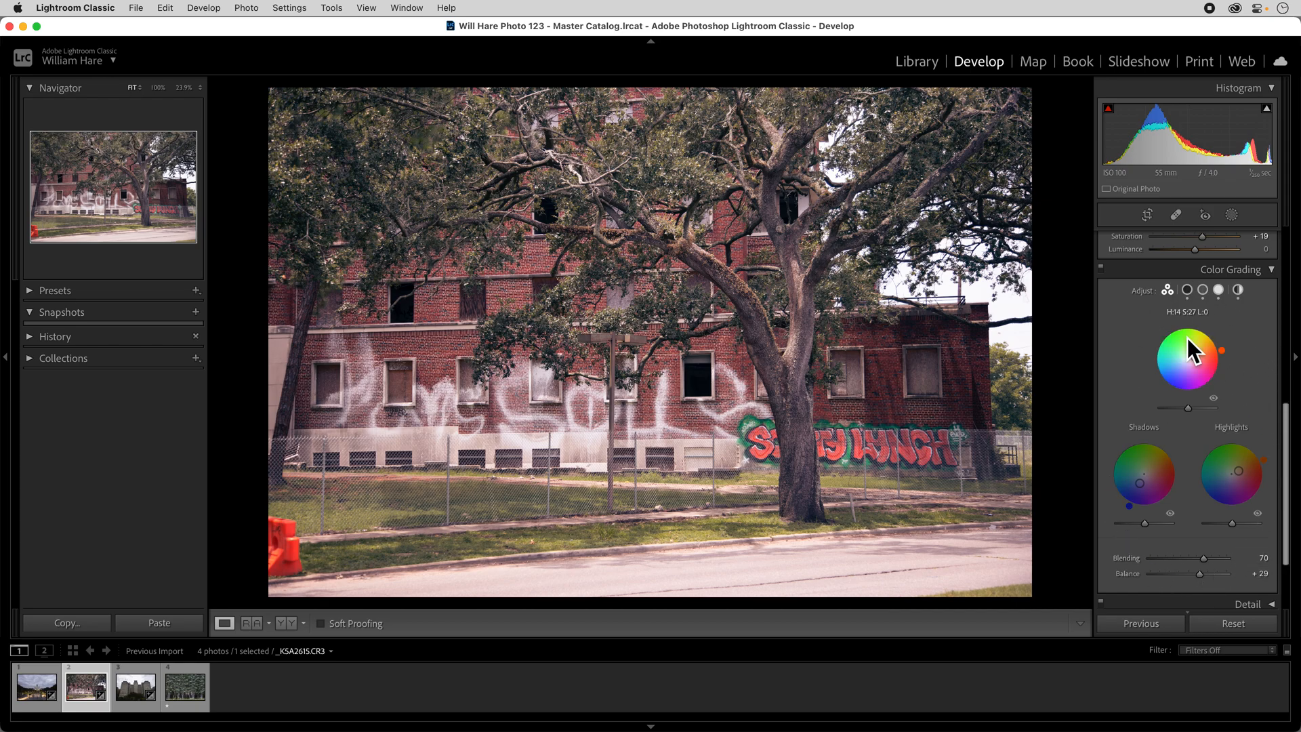
scroll(1186, 338, "up", 3)
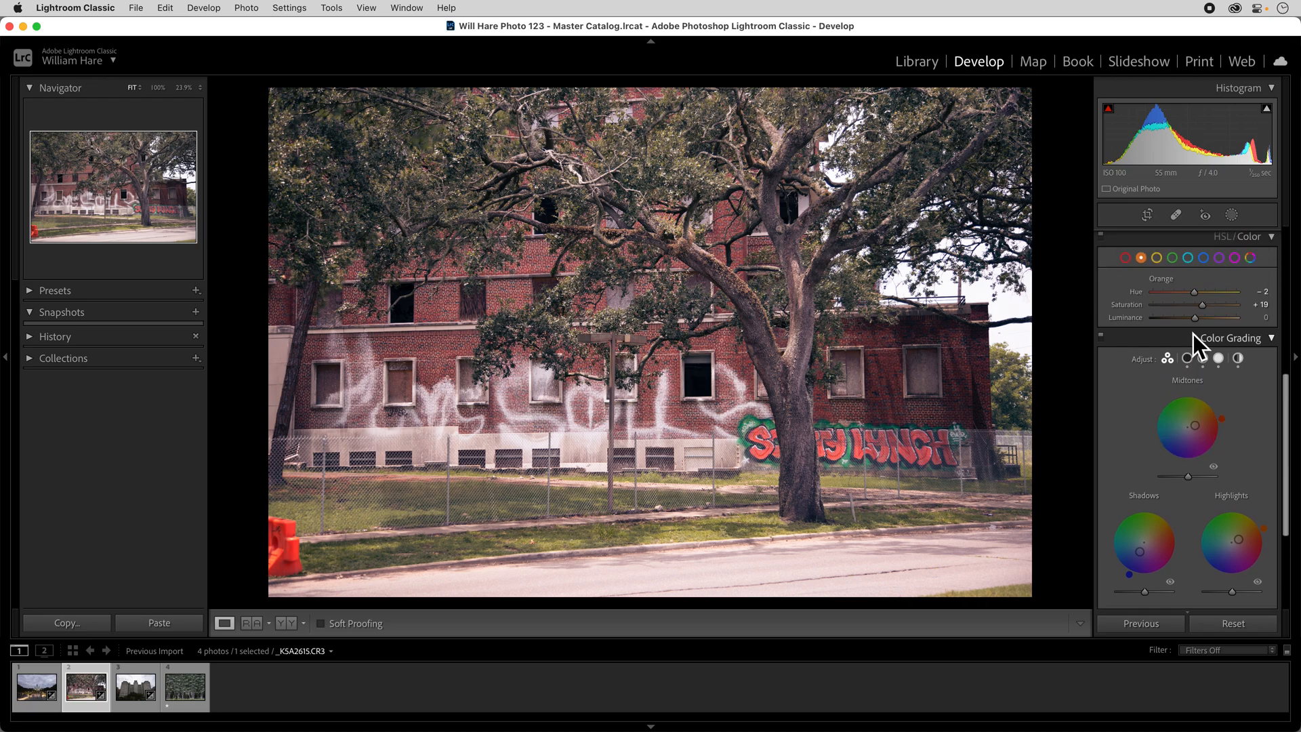
scroll(1219, 283, "up", 2)
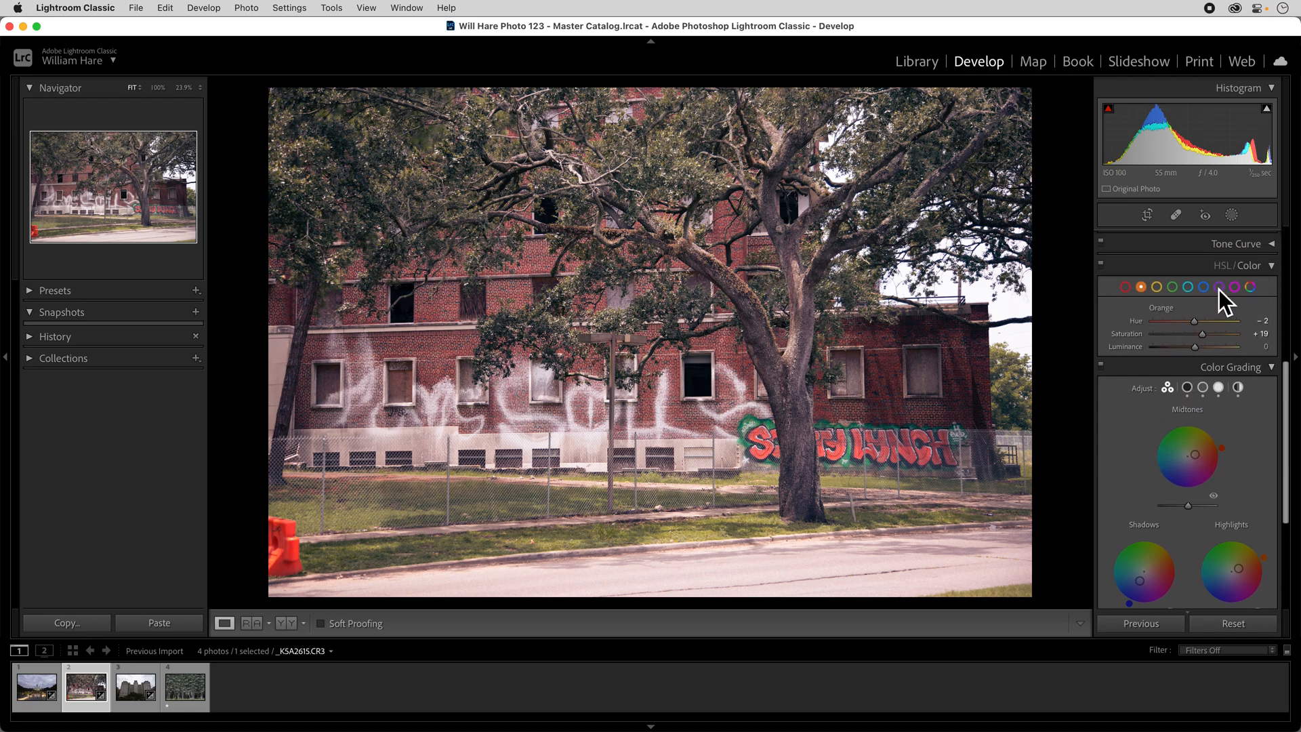